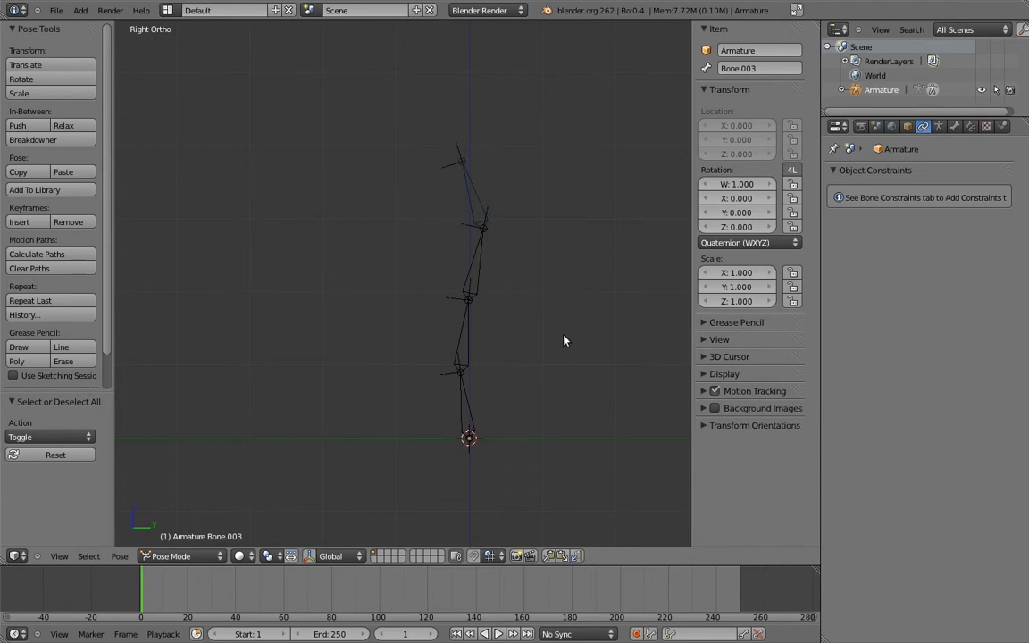
Step: Rotate the bottom bone of the armature by about 56° and the topmost bone by about -53°
right_click(464, 401)
key(r)
click(634, 381)
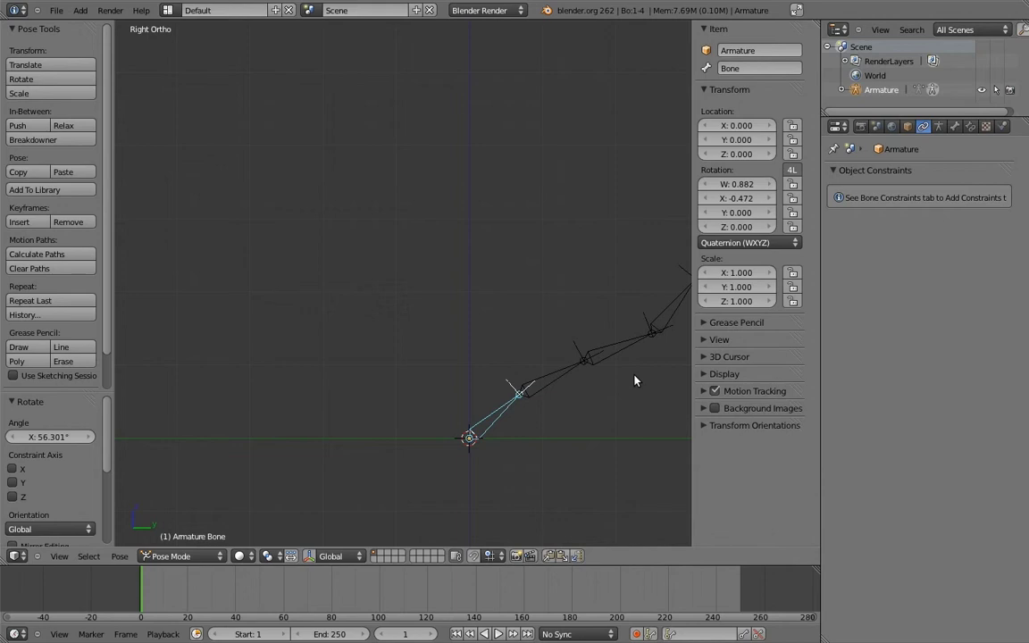
right_click(678, 286)
key(r)
click(572, 239)
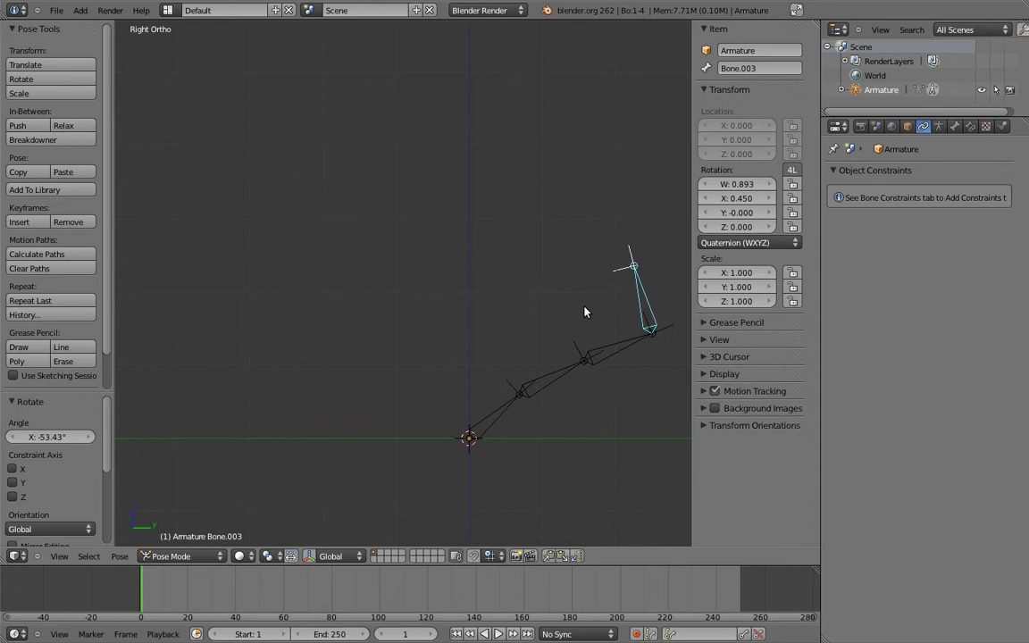
Step: Clear the rotation of every bone in the chain and leave all bones deselected
key(a)
key(alt+r)
key(a)
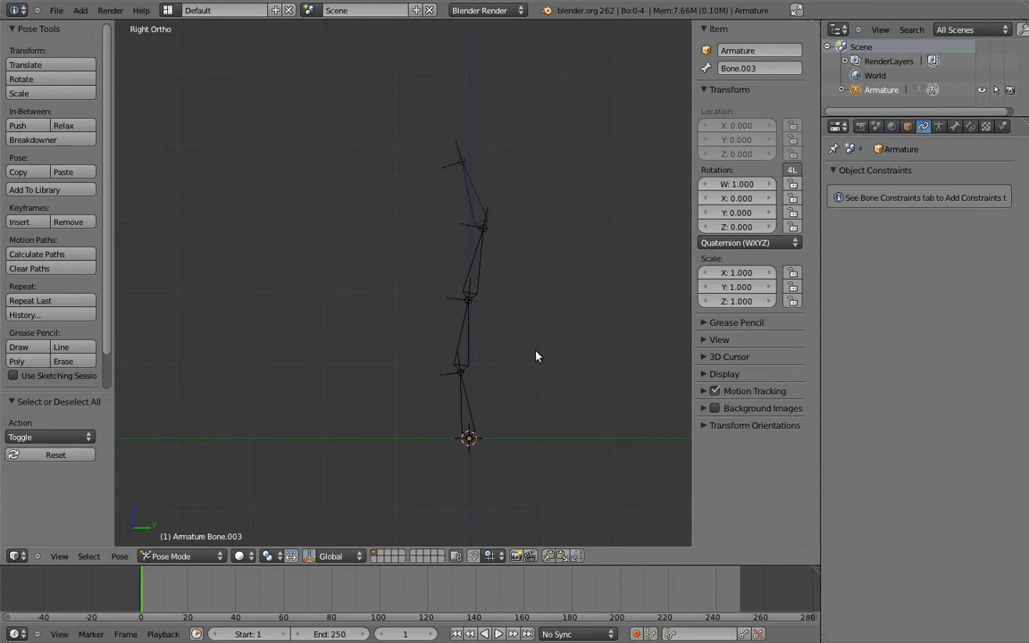
Step: Rotate the bottom bone by about -36°, then move it so its tip lies near the 3D cursor
right_click(464, 396)
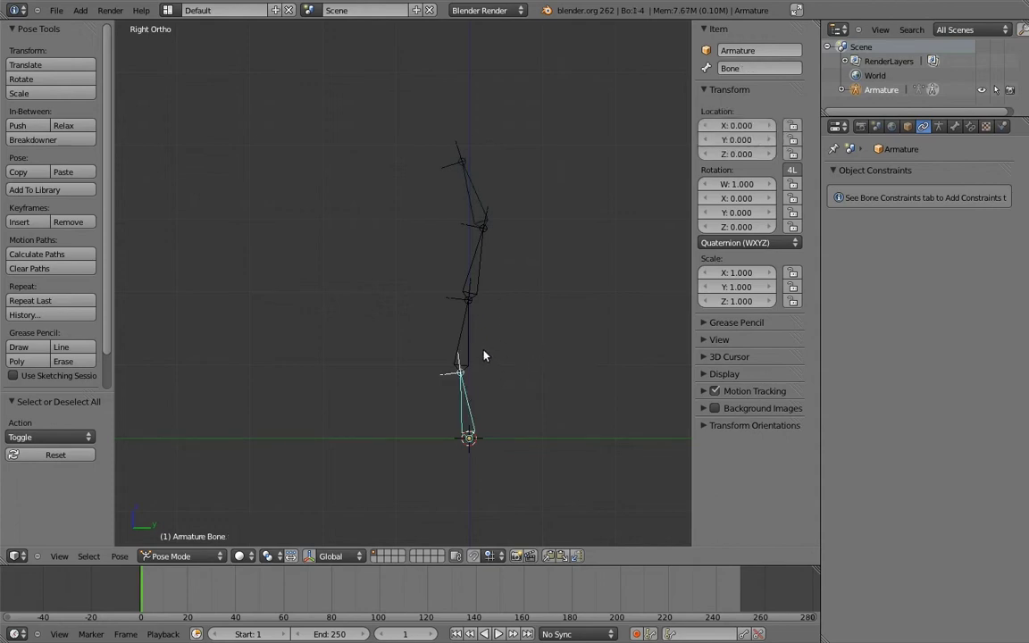
key(r)
click(414, 326)
key(g)
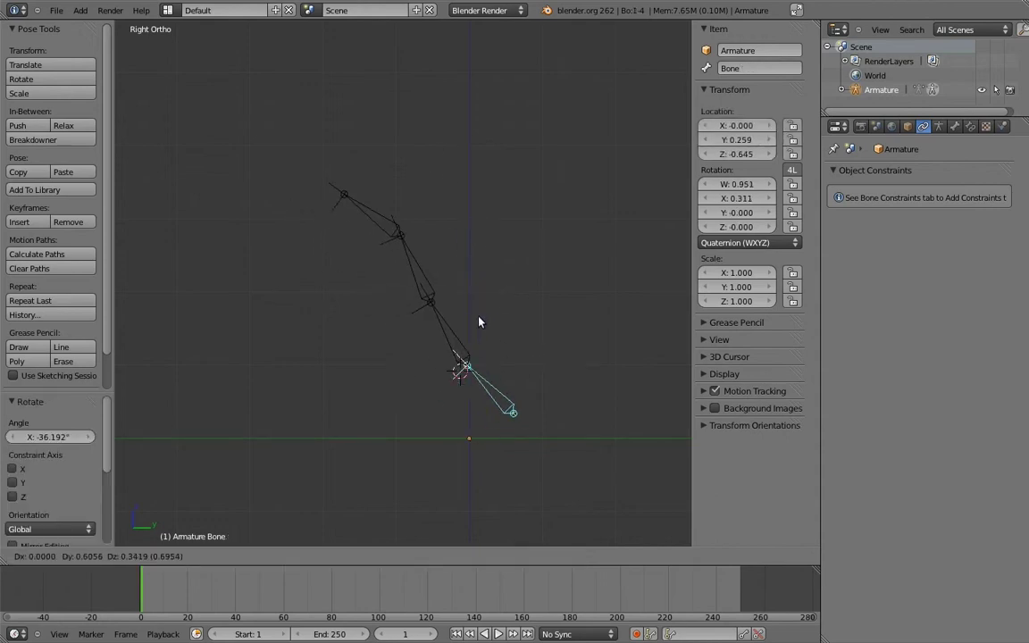
click(471, 326)
Step: Rotate the bottom bone by about 107° and move it so its tip sits on the 3D cursor
key(r)
click(525, 447)
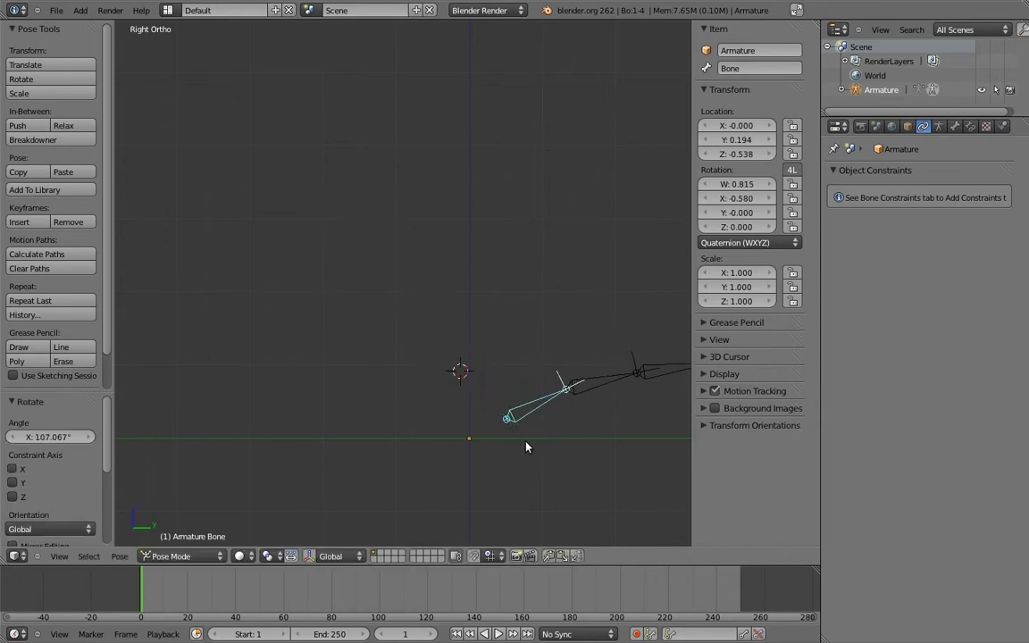
key(g)
click(446, 389)
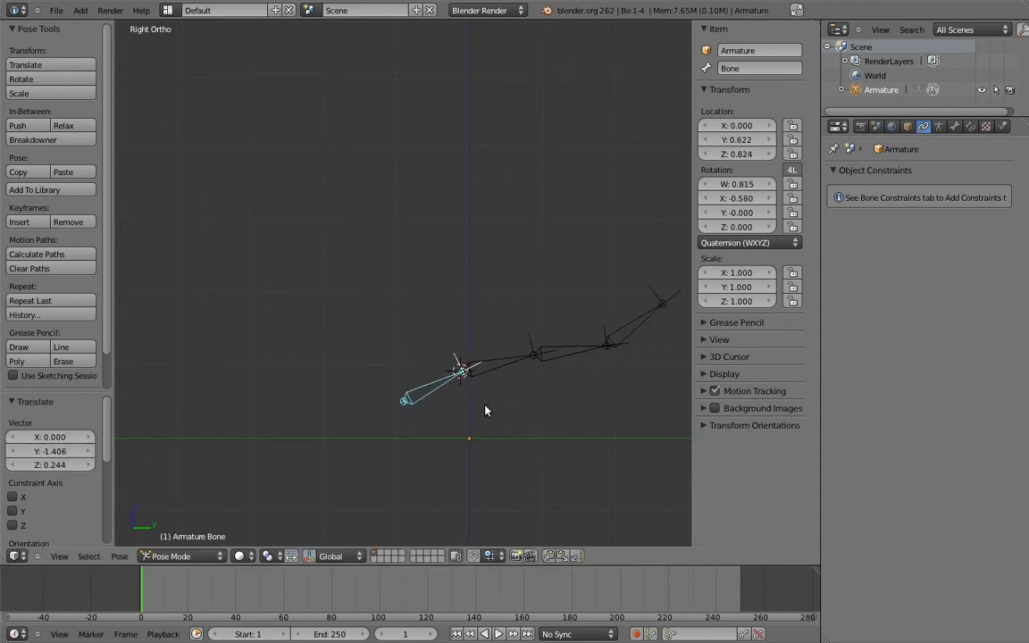
Step: Clear the rotation and location of all bones to restore the rest pose, leaving nothing selected
key(a)
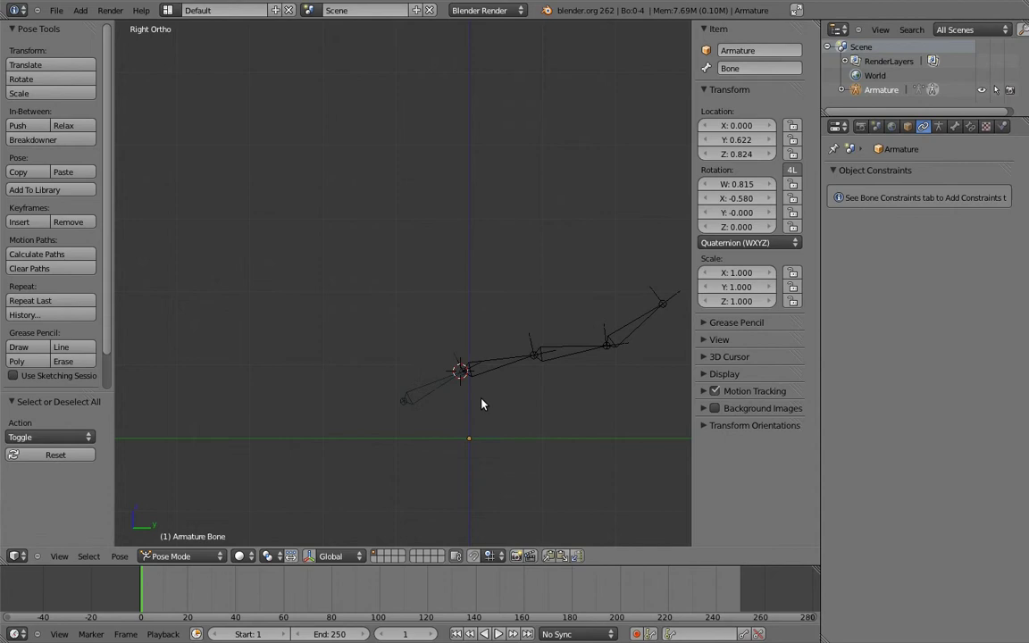
key(a)
key(alt+r)
key(alt+g)
key(a)
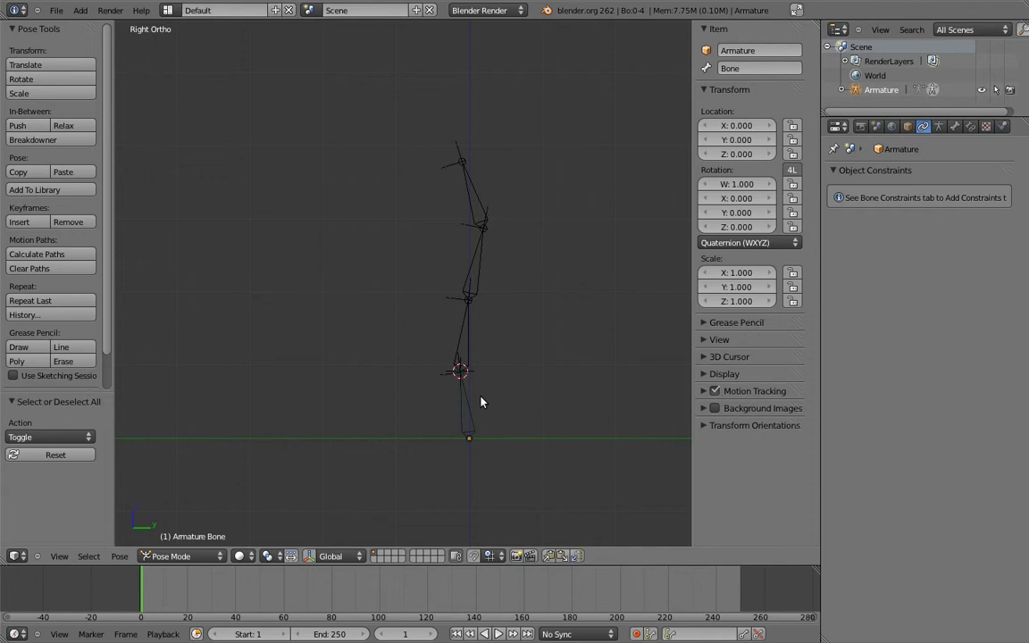
Step: In Edit Mode, clear the second bone's parent and switch the direction of the bottom bone
key(Tab)
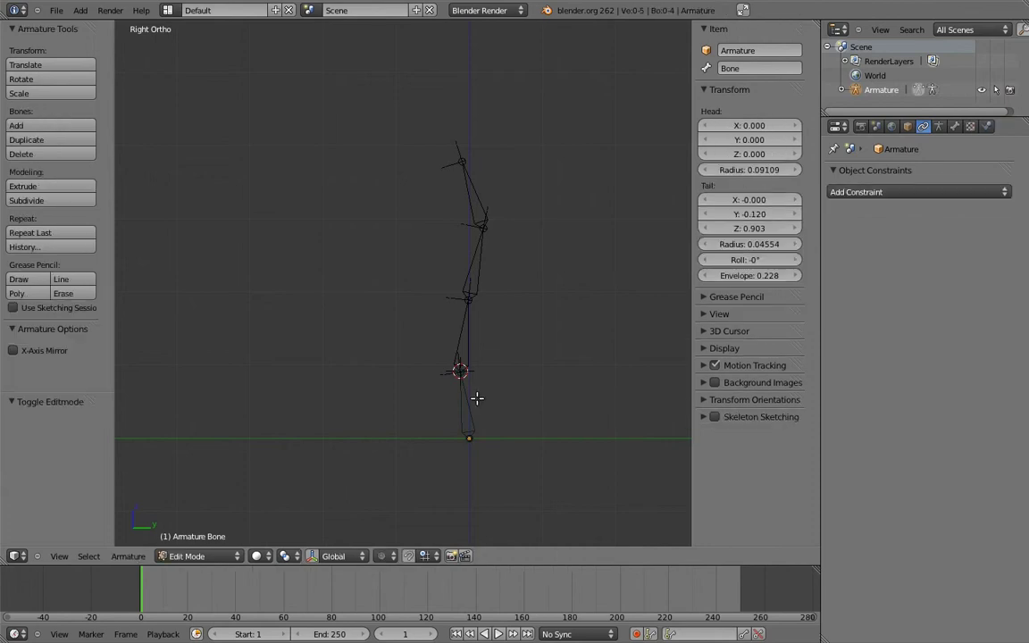
right_click(468, 350)
key(alt+p)
click(468, 349)
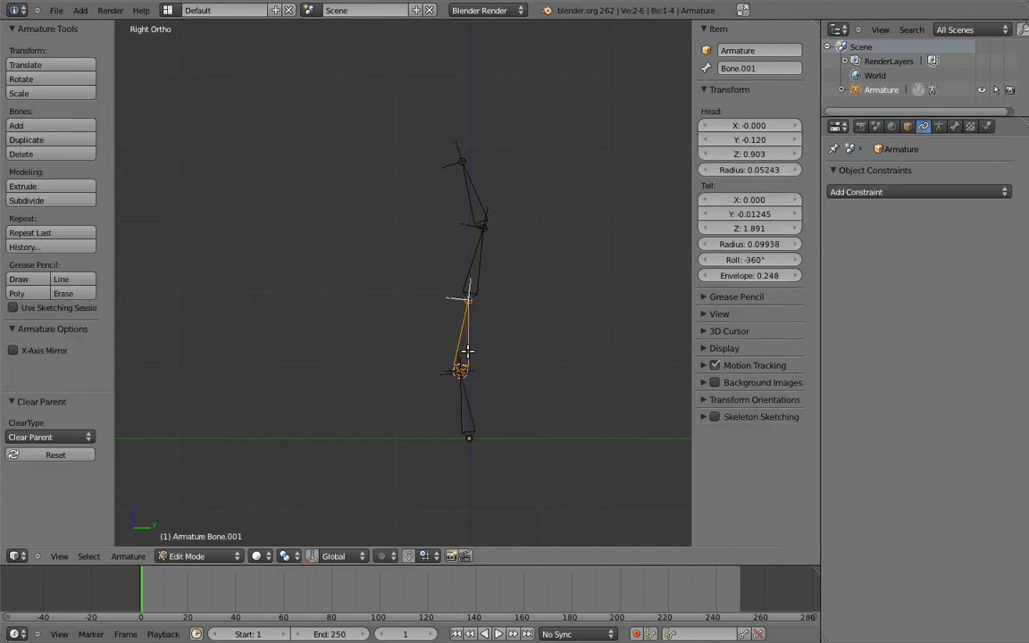
right_click(469, 396)
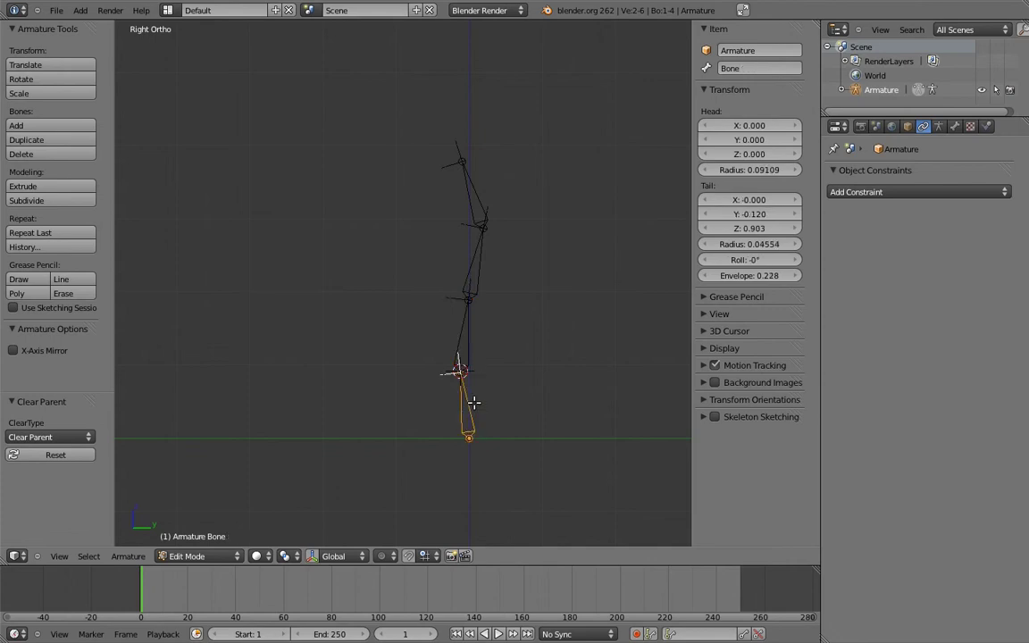
key(alt+f)
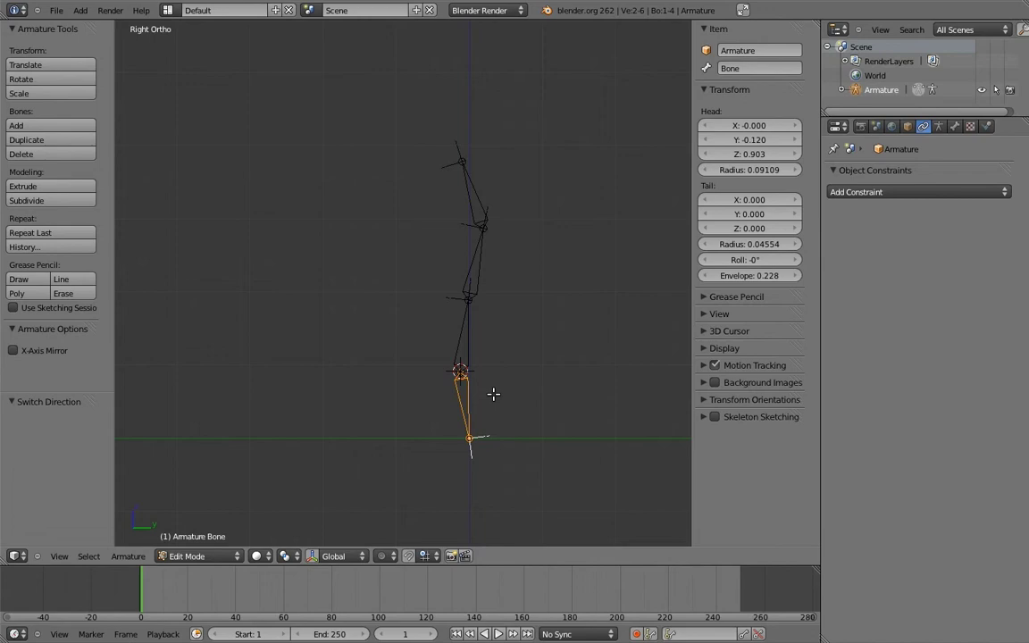
Step: In Pose Mode, add a Copy Location constraint to the second bone with the flipped bottom bone as target
key(ctrl+Tab)
shift+right_click(468, 355)
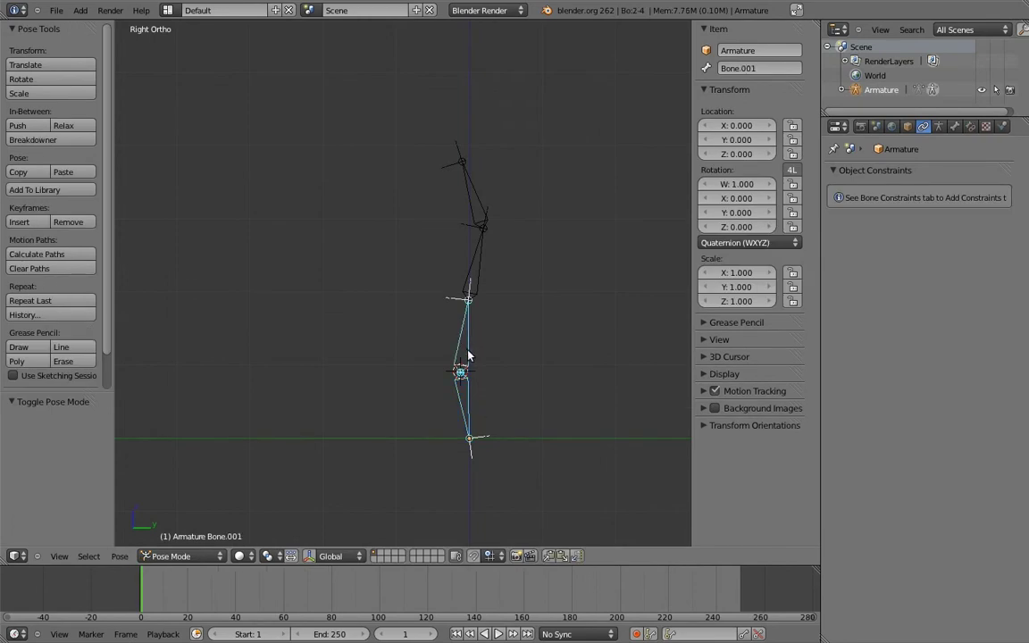
key(ctrl+shift+c)
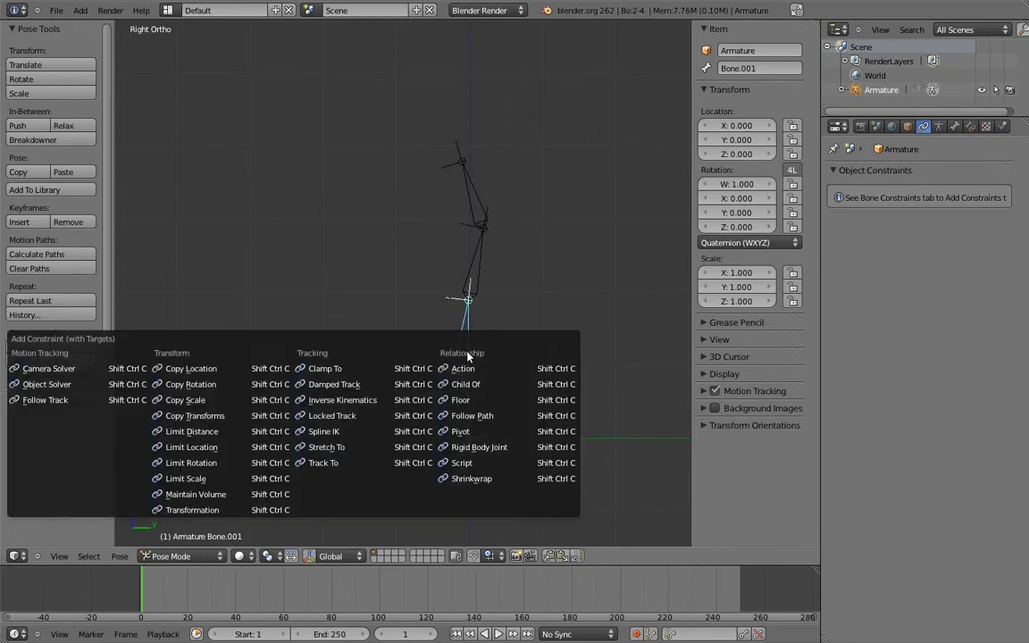
click(205, 361)
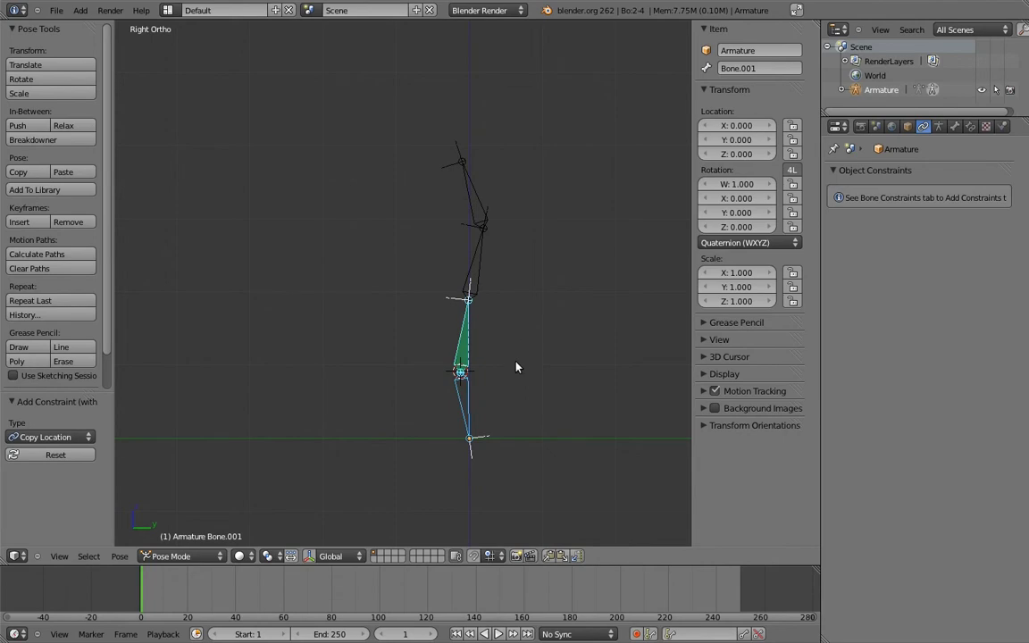
Step: Test the constraint by trial-rotating and trial-moving the bottom bone, cancelling both transforms
right_click(469, 415)
key(r)
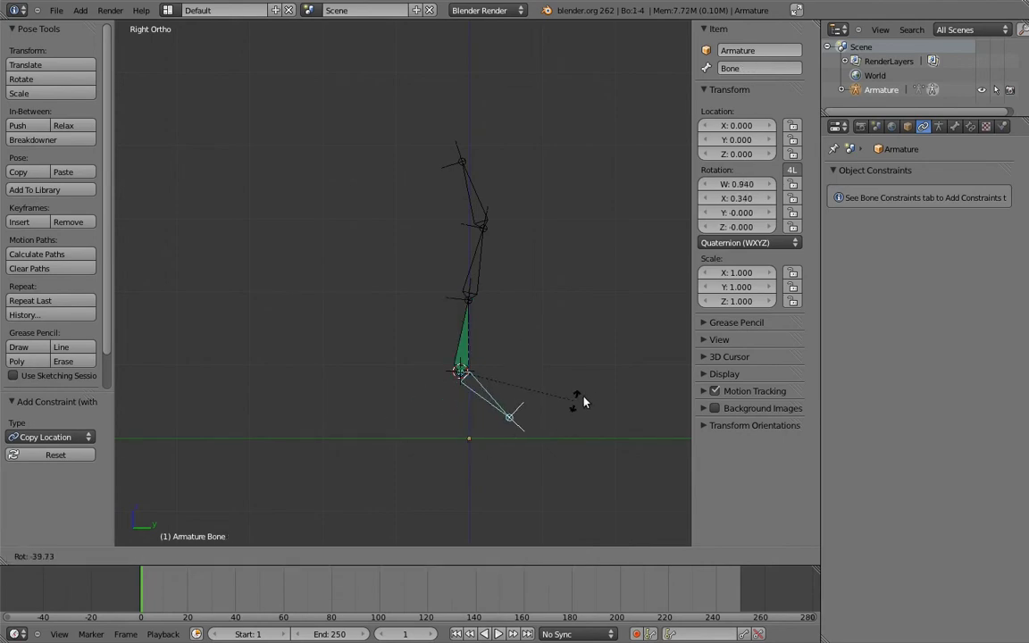
right_click(463, 442)
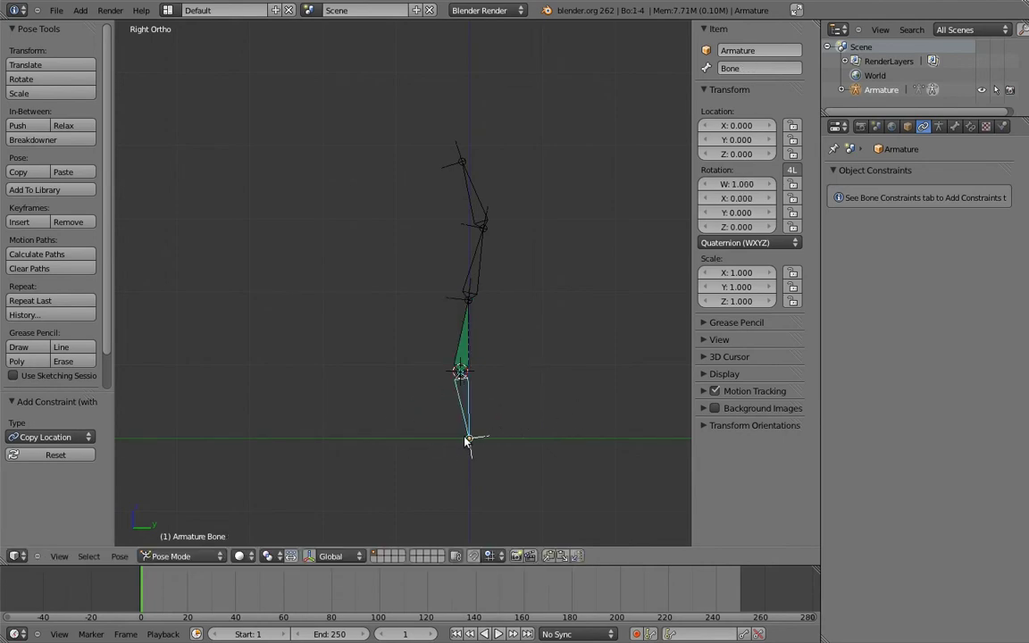
key(g)
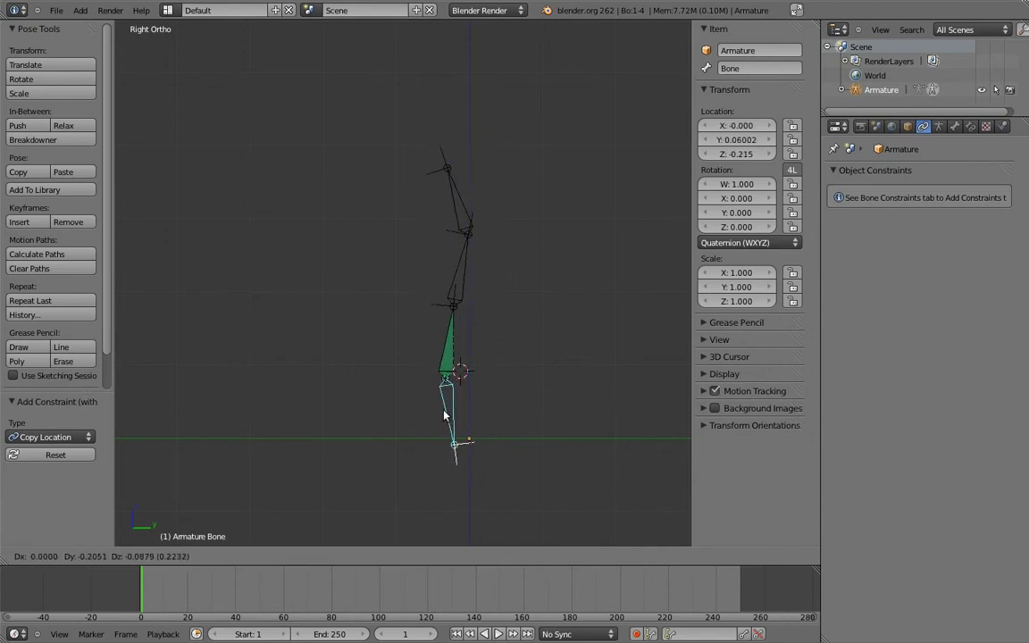
right_click(500, 411)
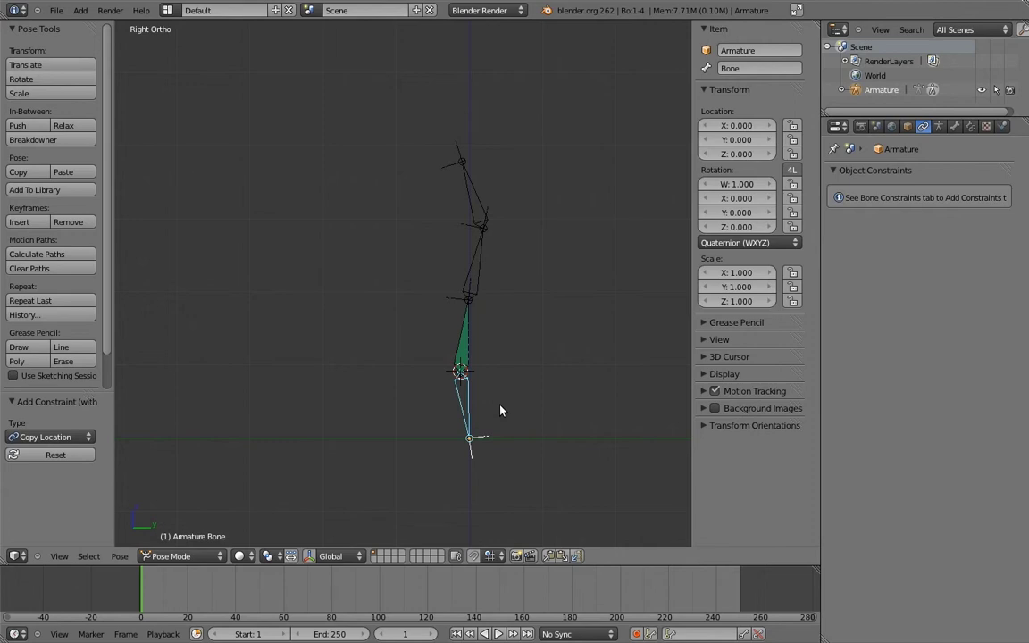
Step: Delete the Copy Location constraint from the second bone and deselect all bones
right_click(464, 332)
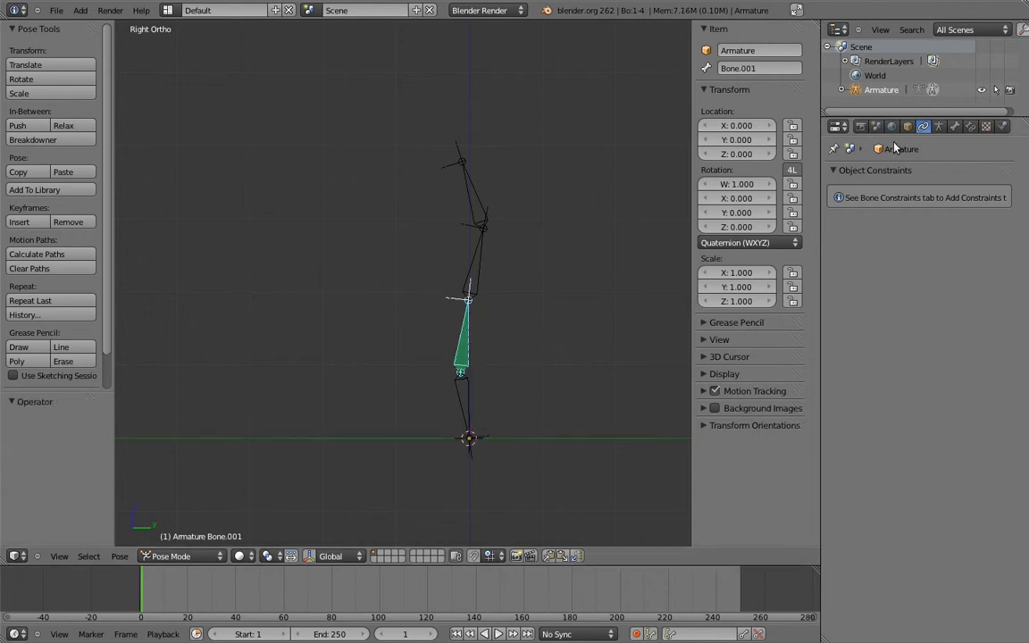
click(970, 126)
click(1006, 218)
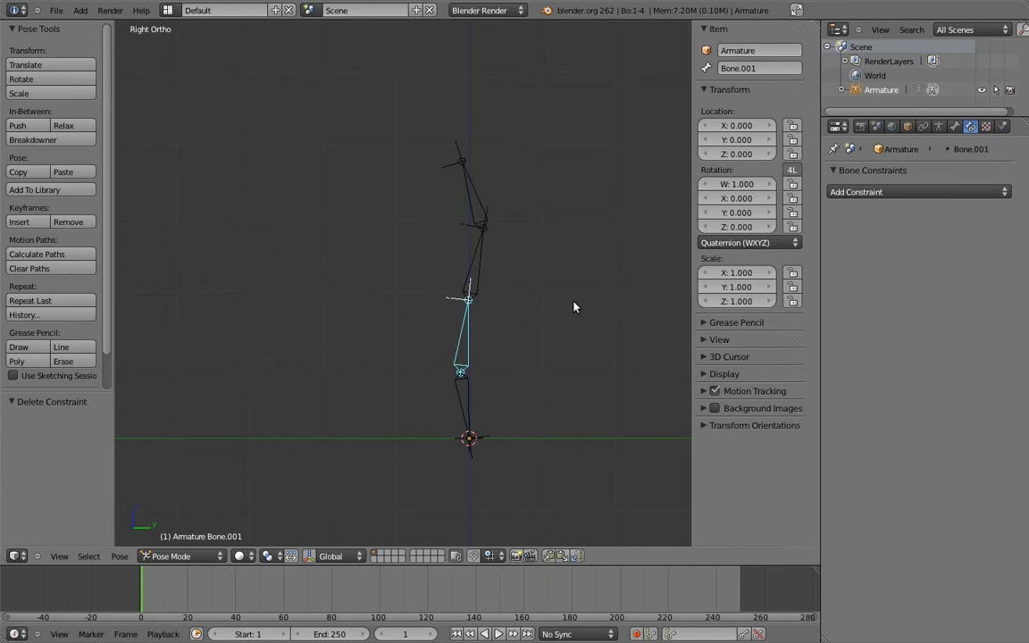
key(a)
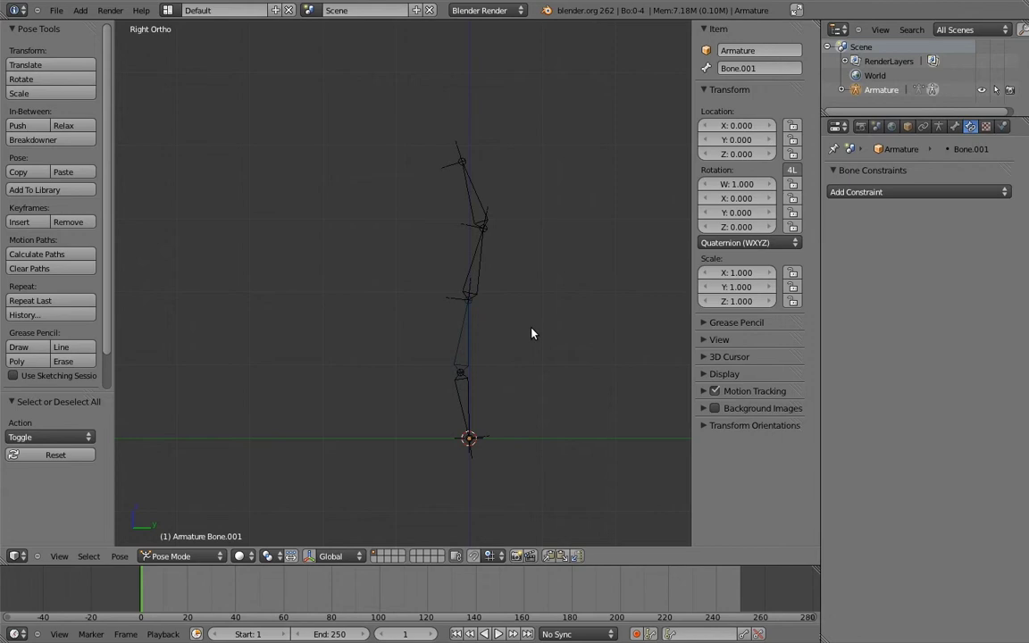
Step: In Edit Mode, move the flipped bottom bone down 0.9 units along Z, away from the chain
key(Tab)
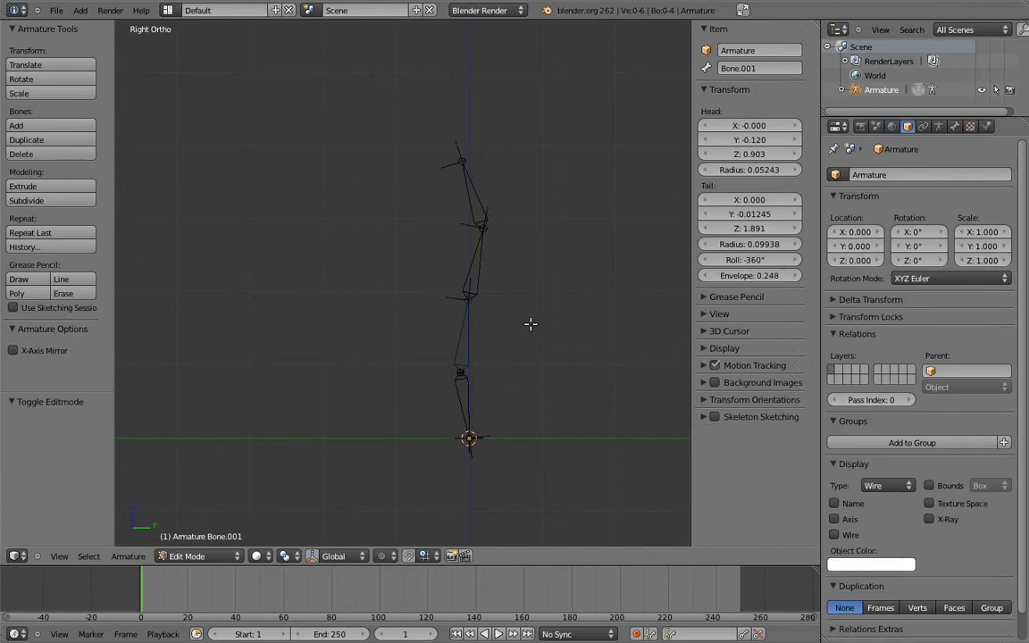
scroll(534, 340, up, 2)
right_click(474, 424)
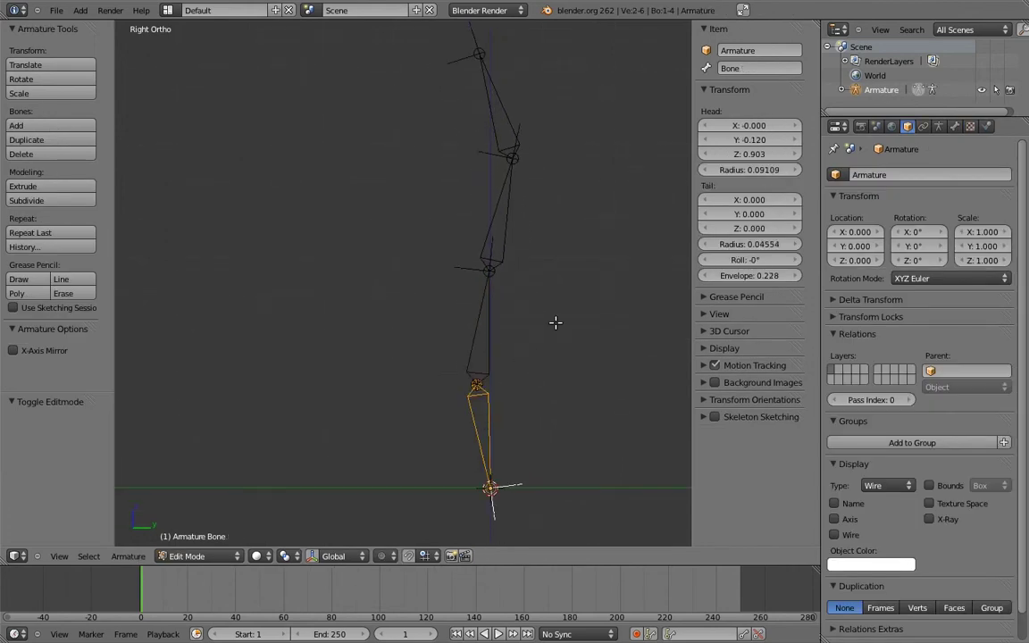
key(g)
key(z)
click(485, 488)
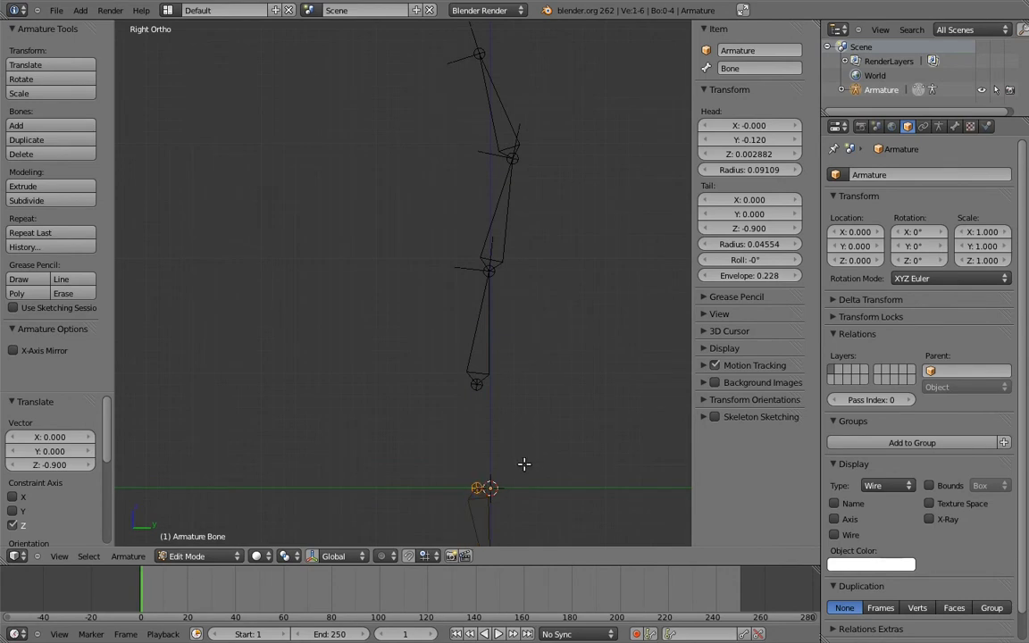
Step: Extrude short bones 0.4 units up along Z from the detached bottom bone's head and the second bone's base
key(e)
key(z)
click(536, 424)
key(e)
key(z)
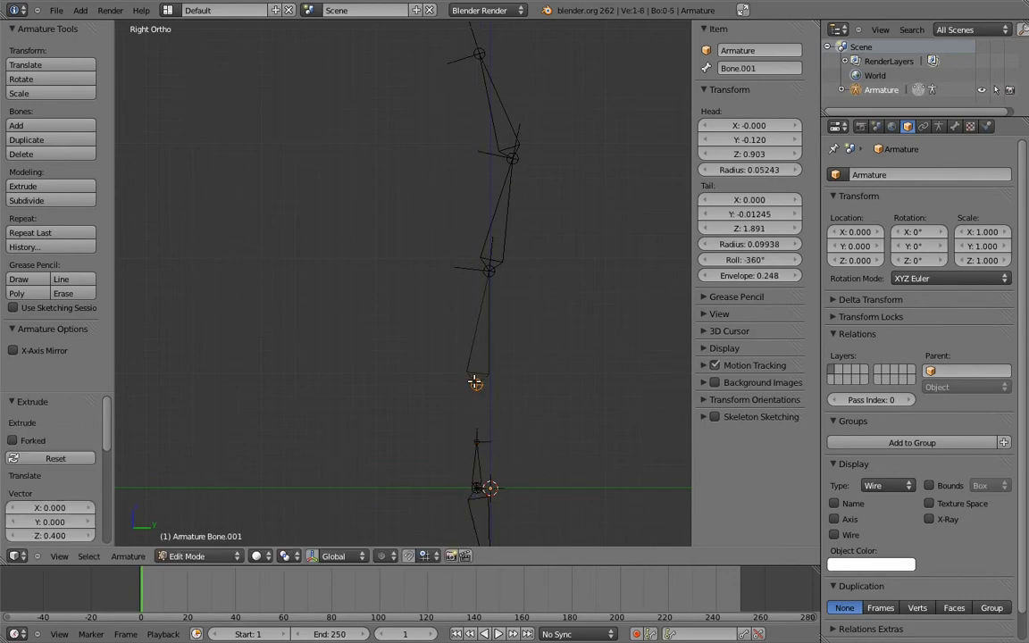
click(532, 303)
Step: Extrude short bones 0.4 units up along Z from the next two joints of the main chain
right_click(489, 267)
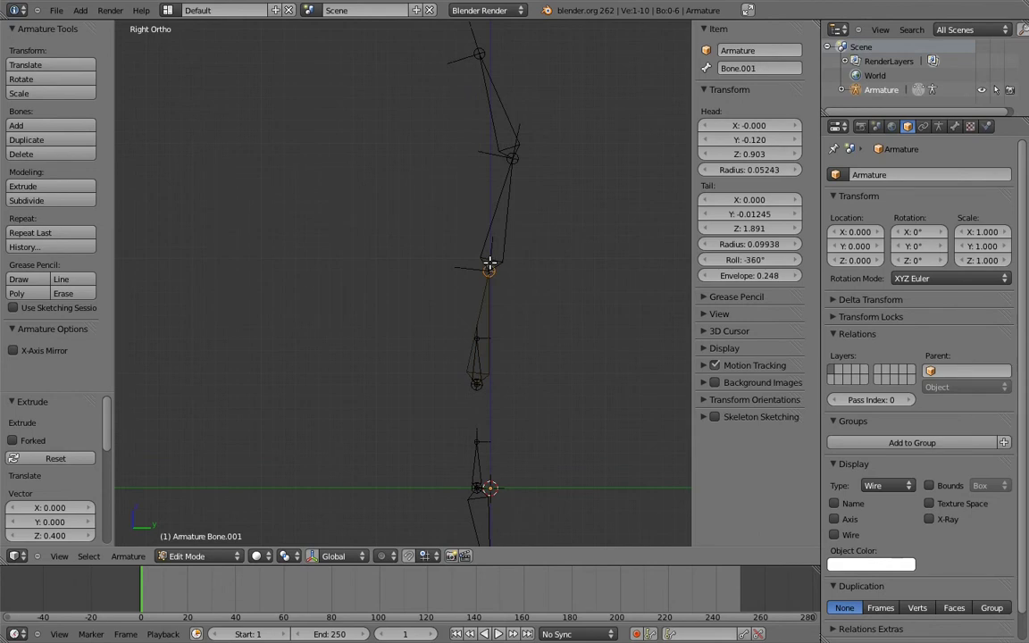
key(e)
key(z)
click(537, 209)
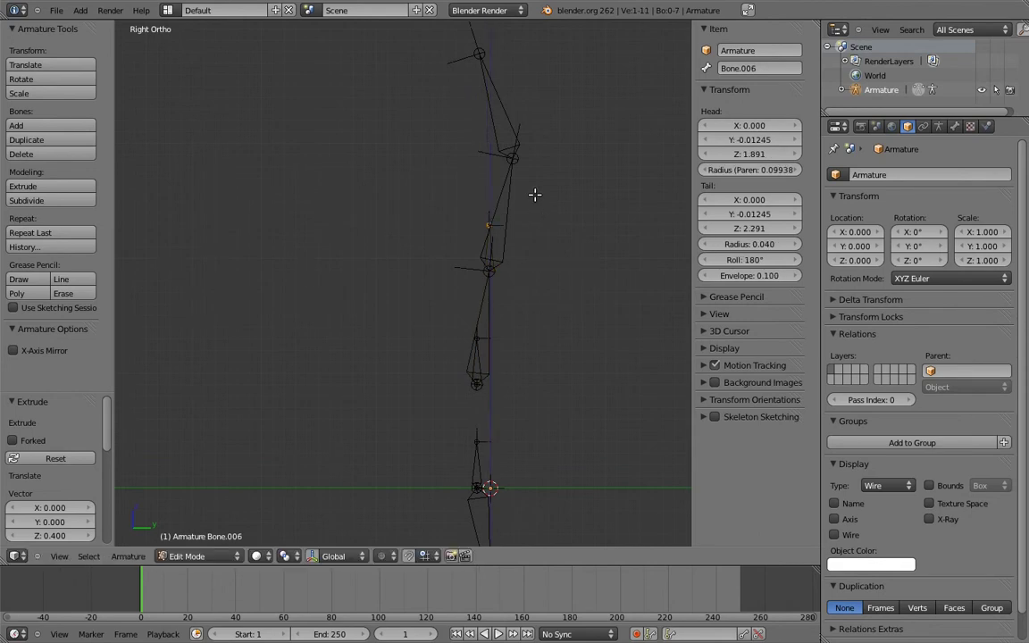
shift+middle_drag(535, 193, 526, 247)
right_click(503, 215)
key(e)
key(z)
click(538, 165)
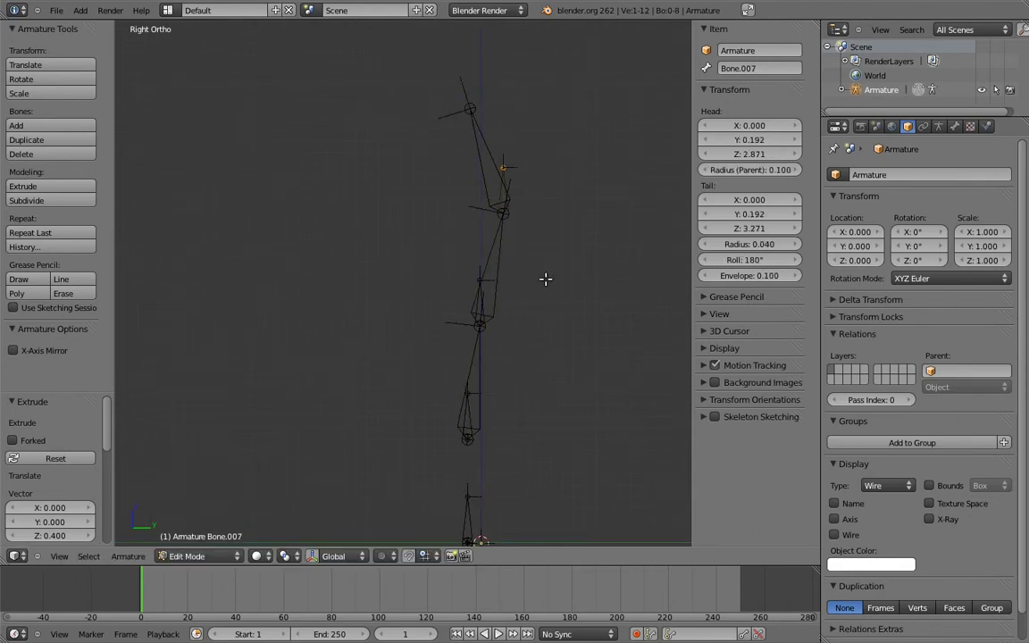
Step: Roll the short vertical bones at the two upper chain joints by 180° each
right_click(500, 189)
key(ctrl+r)
key(1)
key(Return)
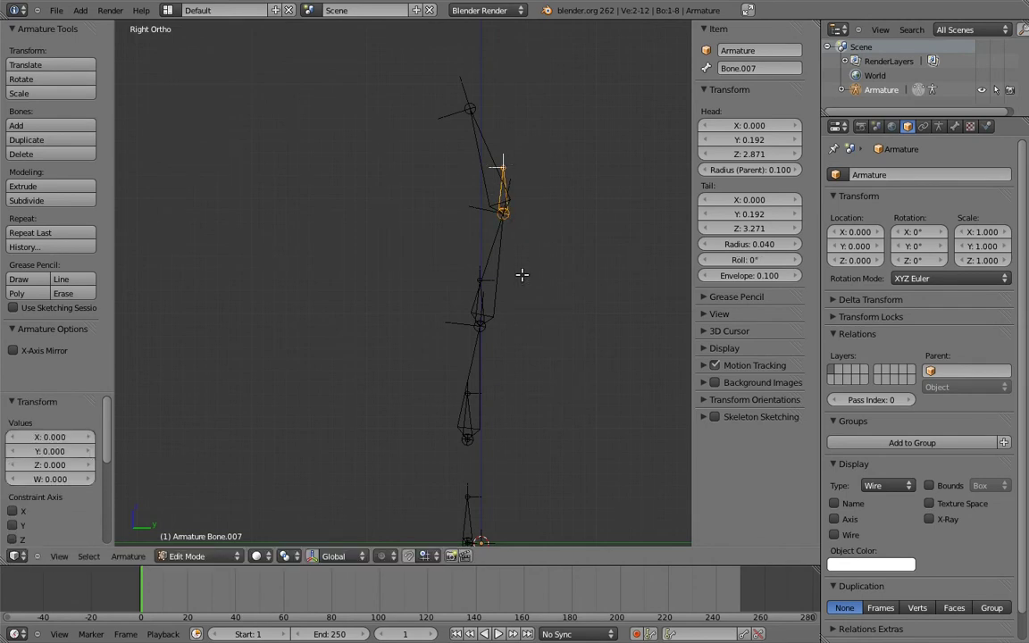
right_click(482, 299)
key(ctrl+r)
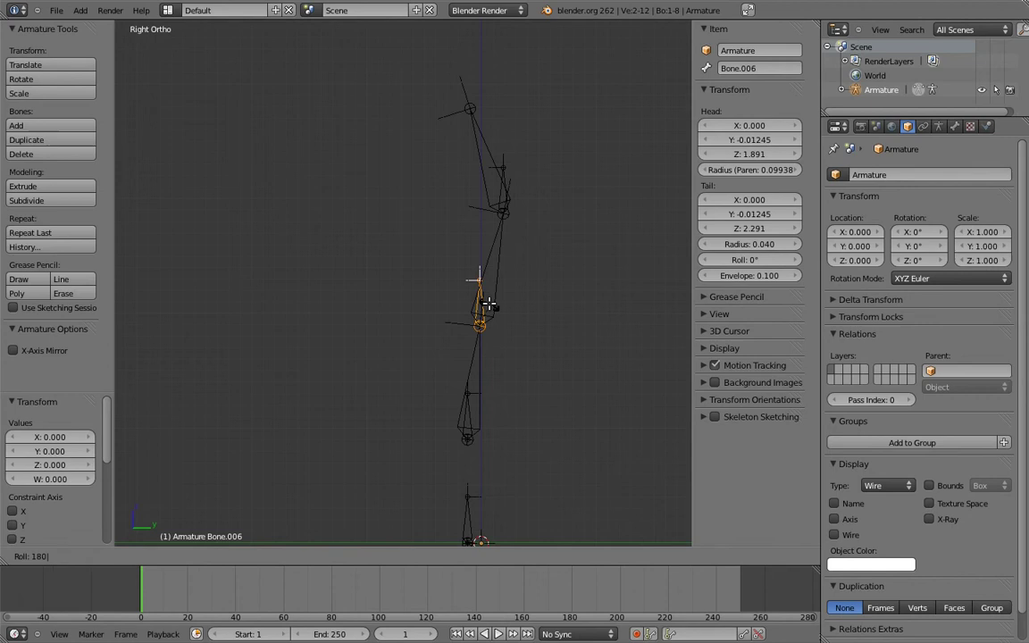
click(483, 349)
Step: Roll the short vertical bones at the chain's base and the detached bottom bone's head by 180° each
right_click(473, 413)
right_click(473, 413)
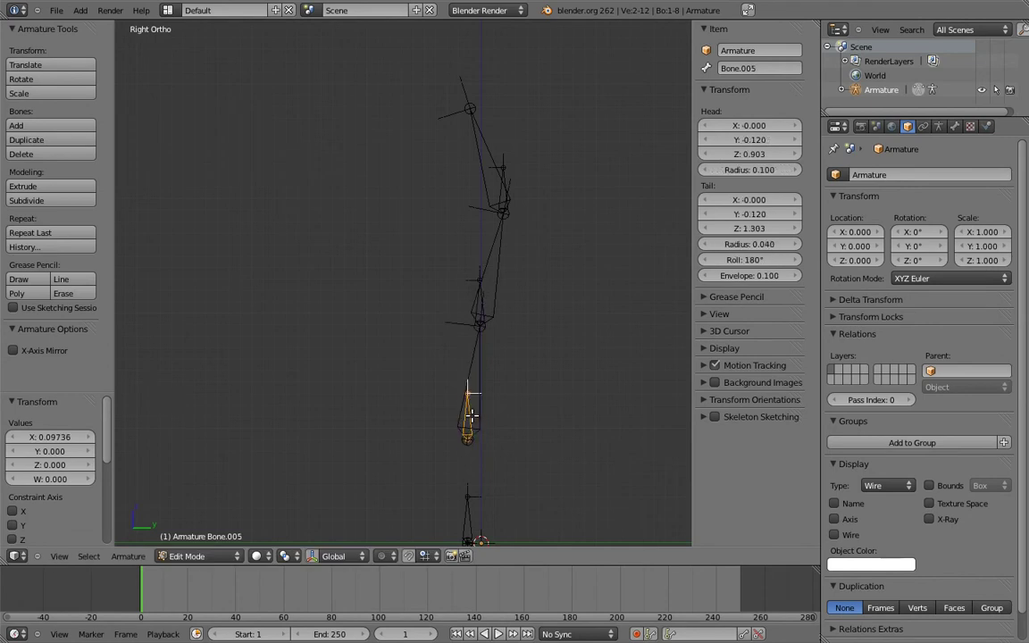
key(ctrl+r)
text(18)
key(Return)
shift+middle_drag(492, 474, 470, 428)
right_click(470, 445)
key(ctrl+r)
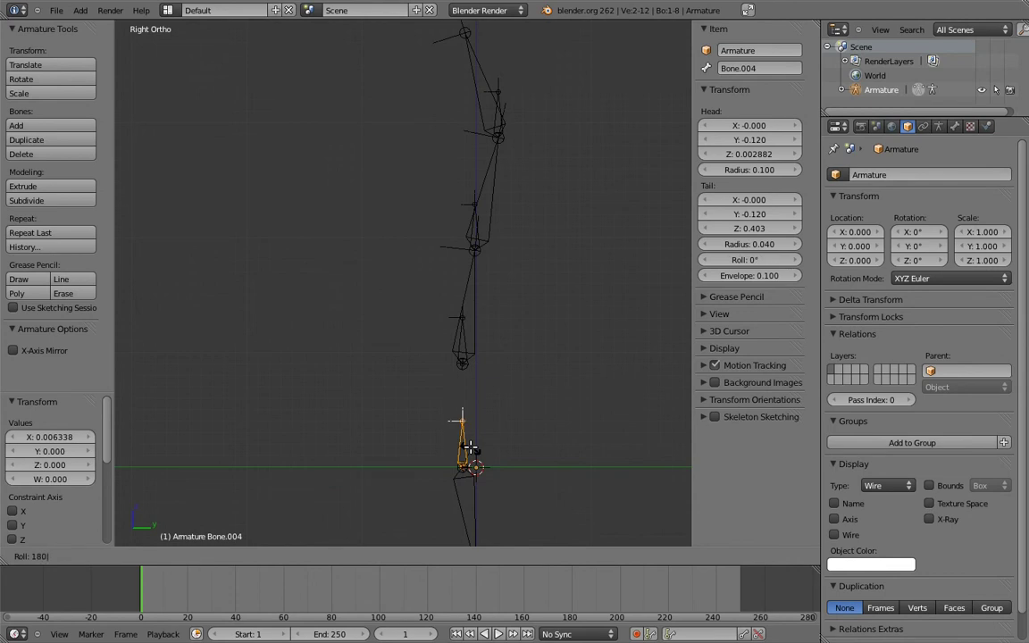
click(470, 445)
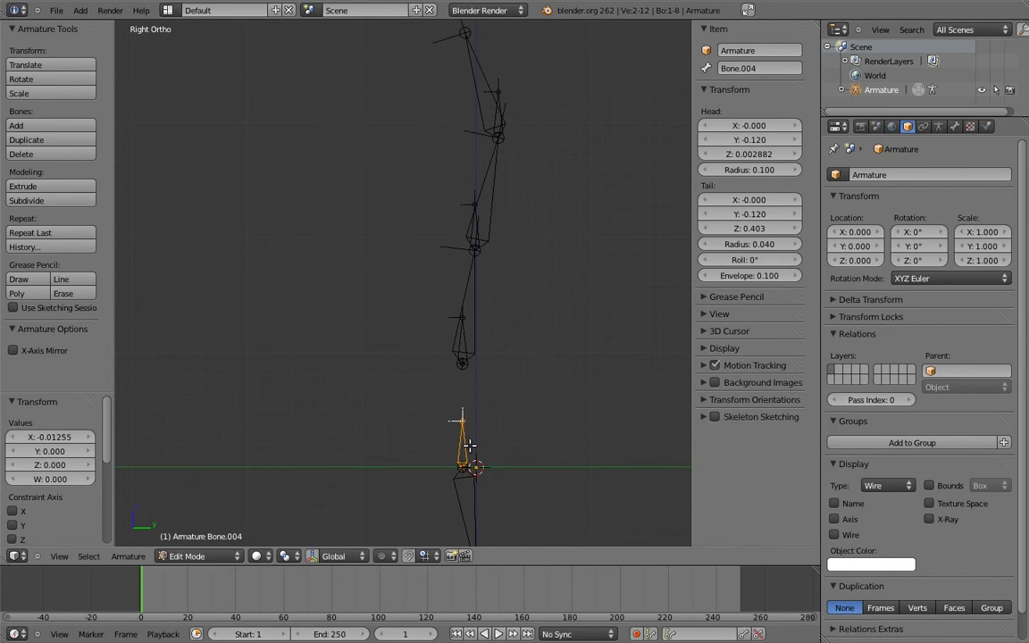
Step: Parent the detached bottom bone to the short vertical bone at its head, using Keep Offset
shift+middle_drag(475, 462, 459, 425)
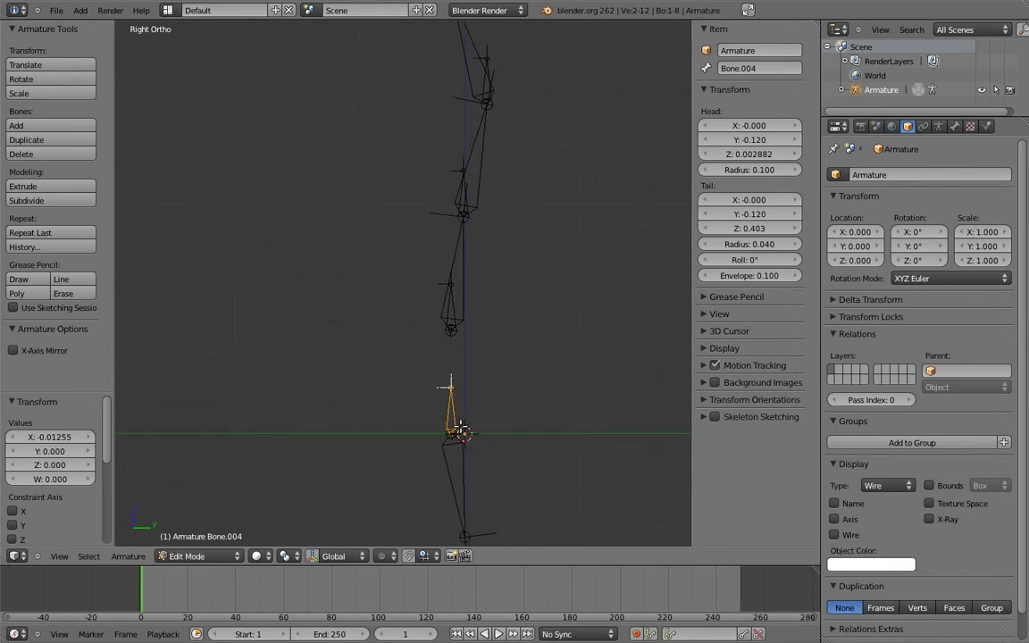
shift+right_click(463, 465)
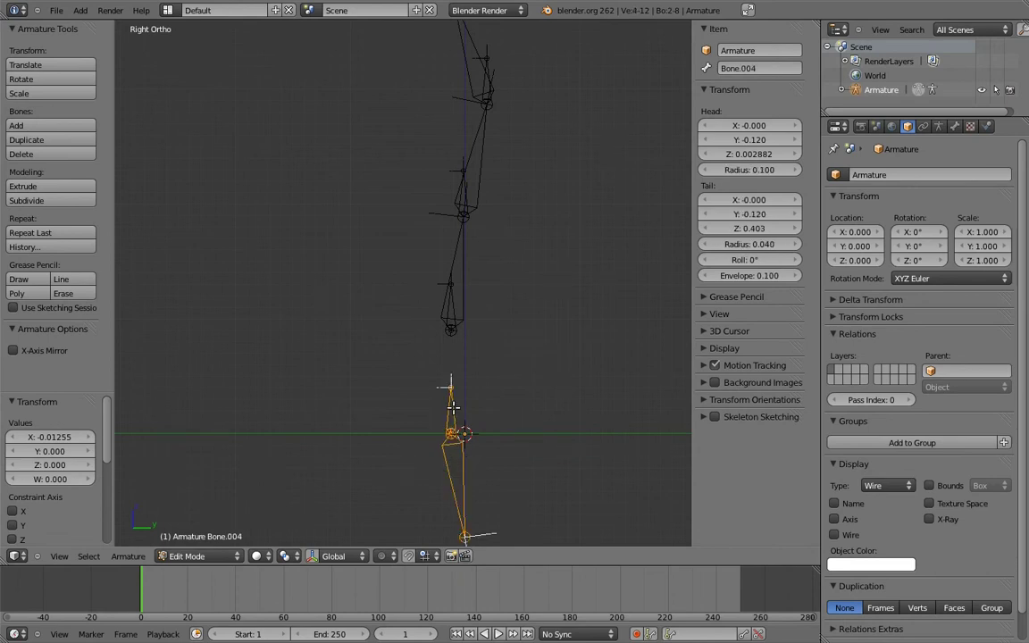
key(ctrl+p)
click(451, 418)
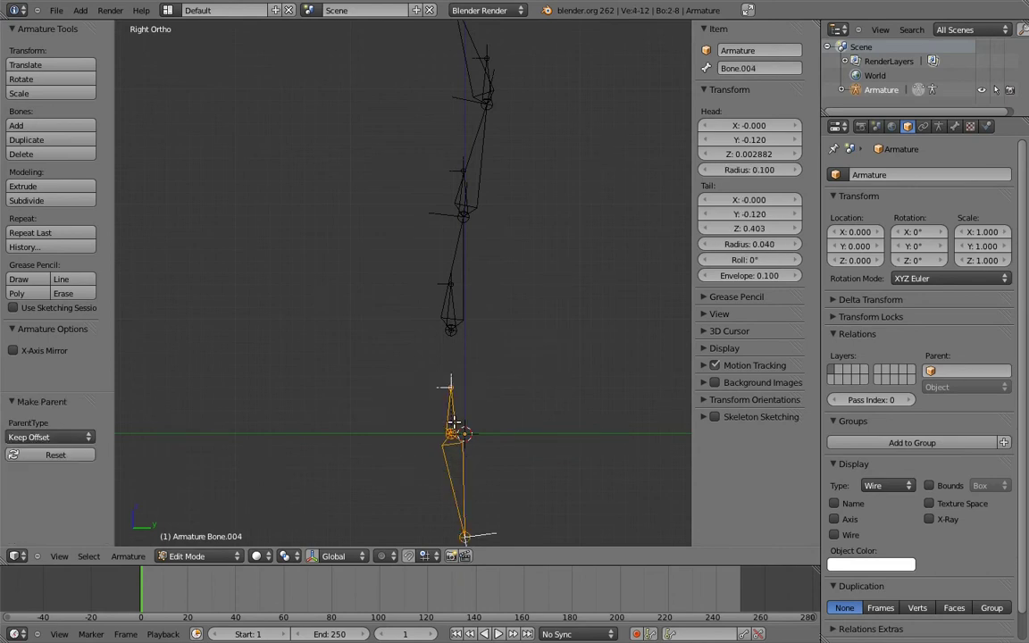
Step: Parent the short vertical bone at the main chain's base to the detached bottom bone with Keep Offset
right_click(465, 294)
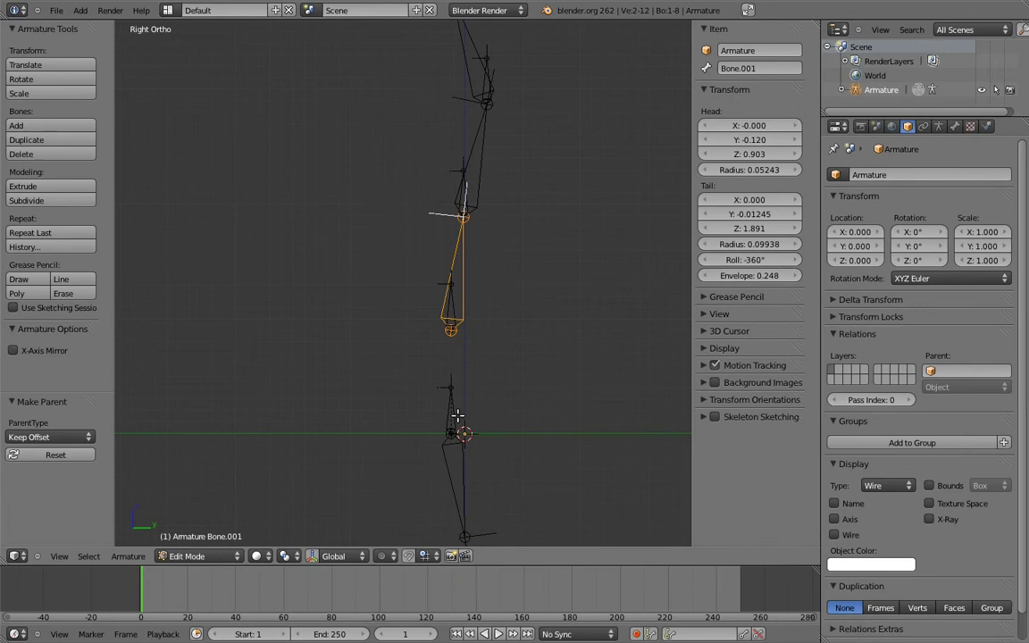
right_click(452, 317)
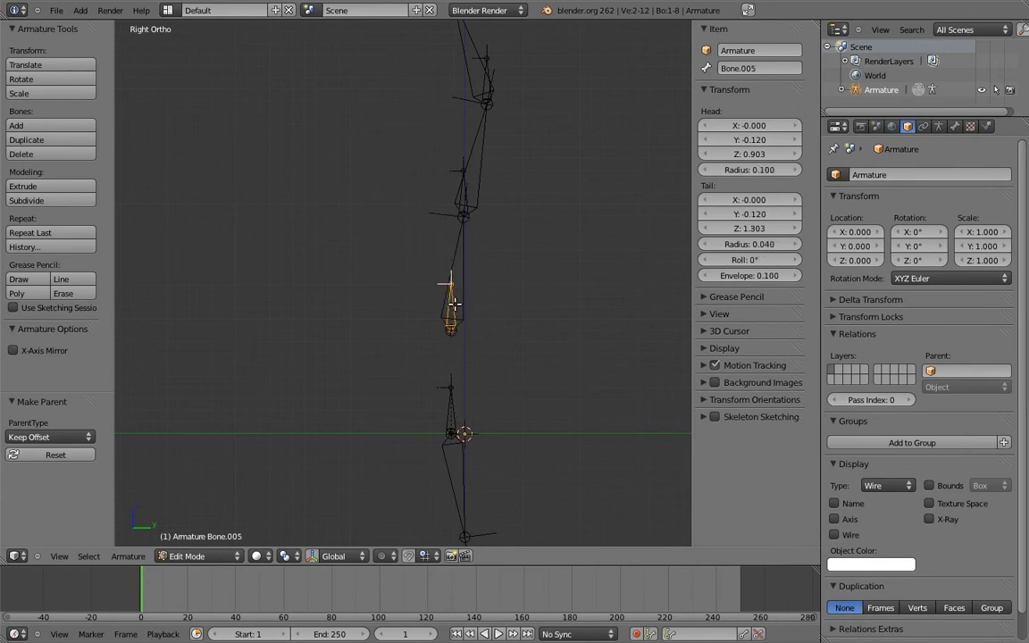
shift+right_click(463, 482)
key(ctrl+p)
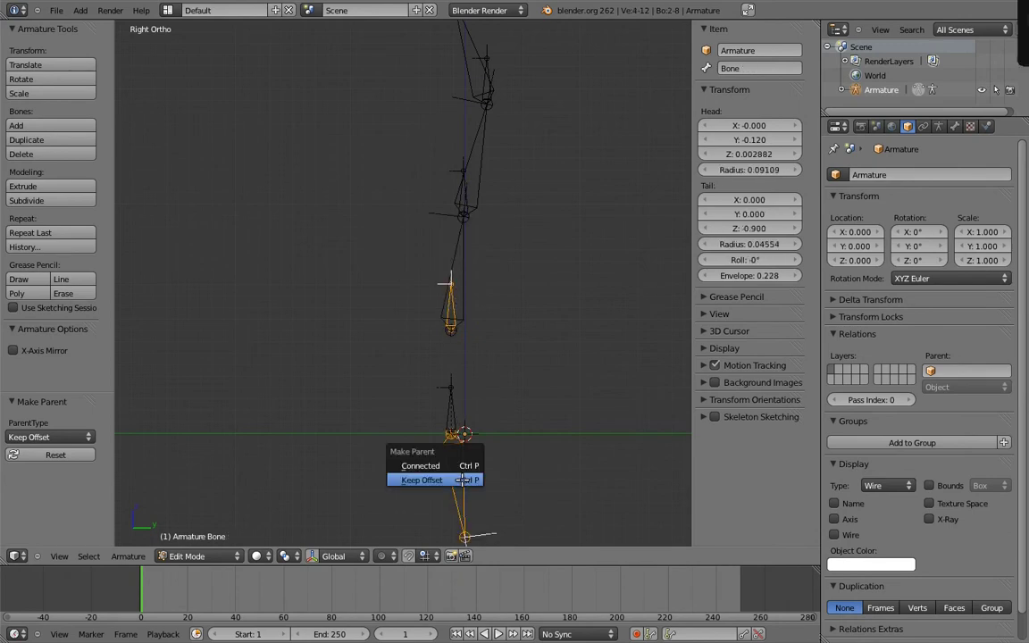
click(456, 480)
Step: Parent the main chain's lowest long bone to the short vertical bone at its base with Keep Offset
shift+middle_drag(471, 277, 471, 310)
right_click(452, 350)
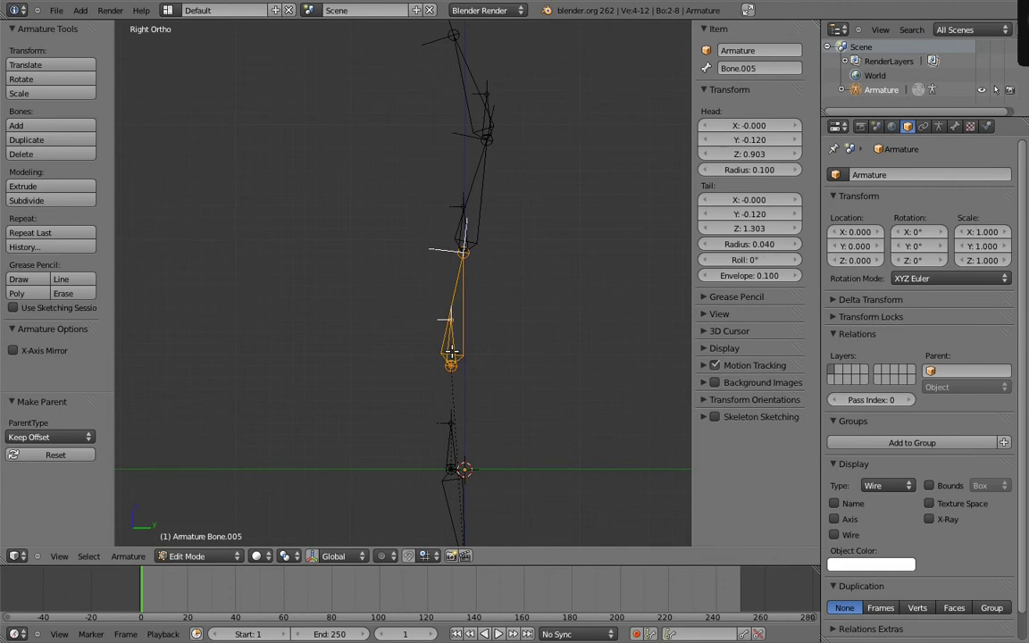
key(ctrl+p)
click(436, 418)
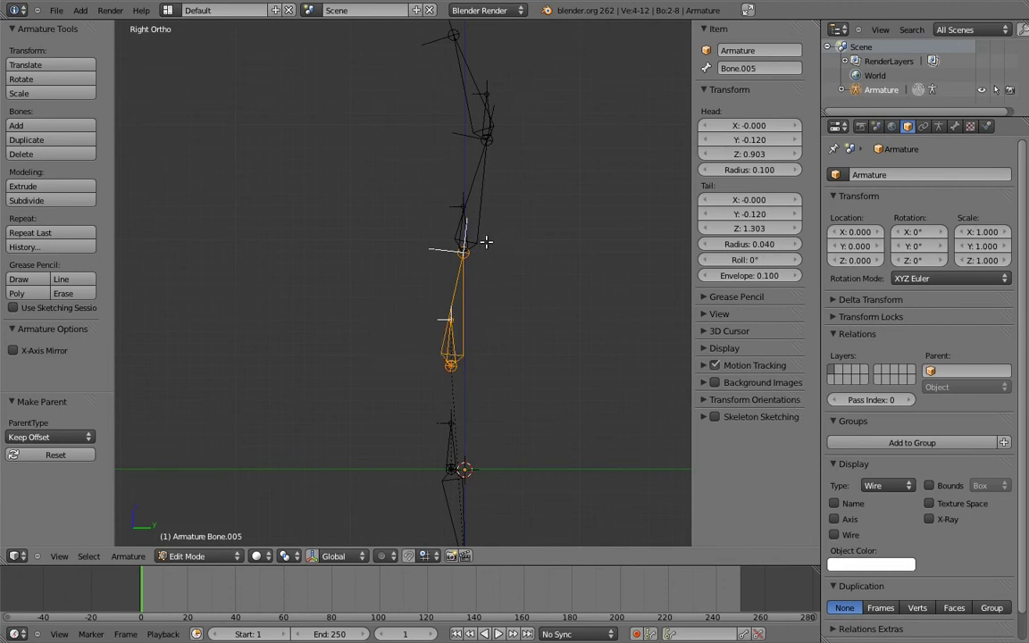
Step: Parent the next joint's short bone to the chain's lowest long bone as Connected, and the middle long bone to that short bone with Keep Offset
shift+middle_drag(484, 239, 464, 292)
shift+right_click(462, 289)
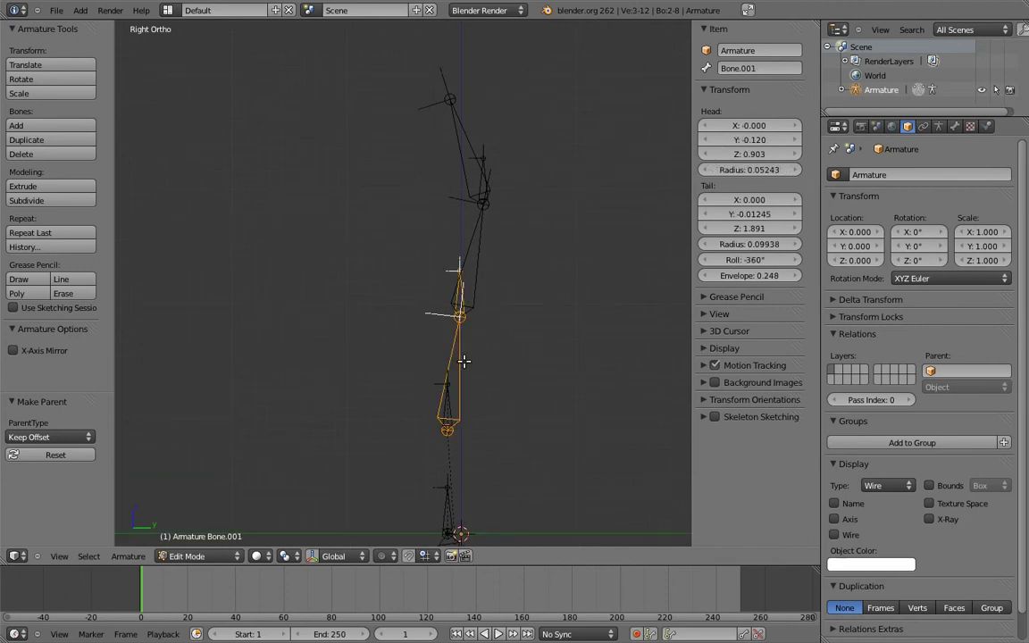
key(ctrl+p)
click(464, 362)
right_click(464, 292)
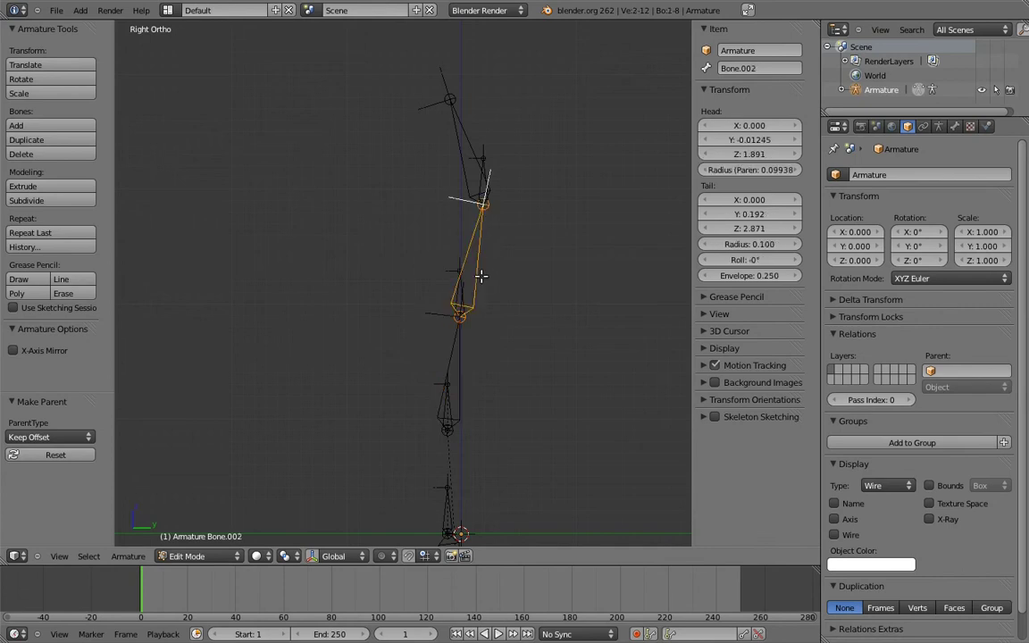
key(ctrl+p)
click(416, 266)
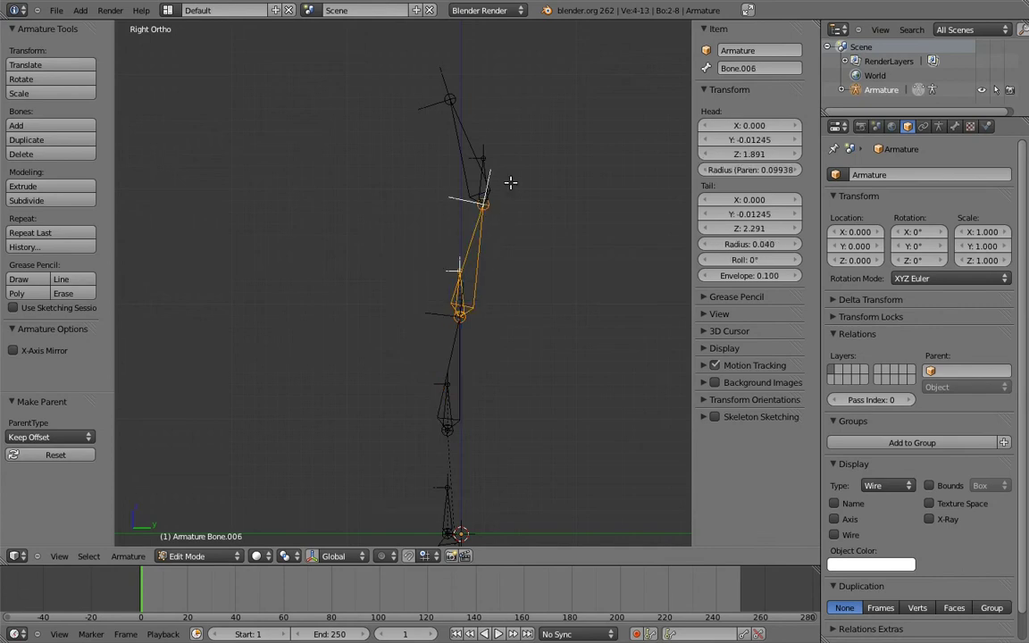
Step: Parent the uppermost short bone to the middle long bone as Connected, and the top long bone to that short bone with Keep Offset
shift+middle_drag(458, 166, 464, 259)
right_click(464, 260)
shift+right_click(459, 336)
key(ctrl+p)
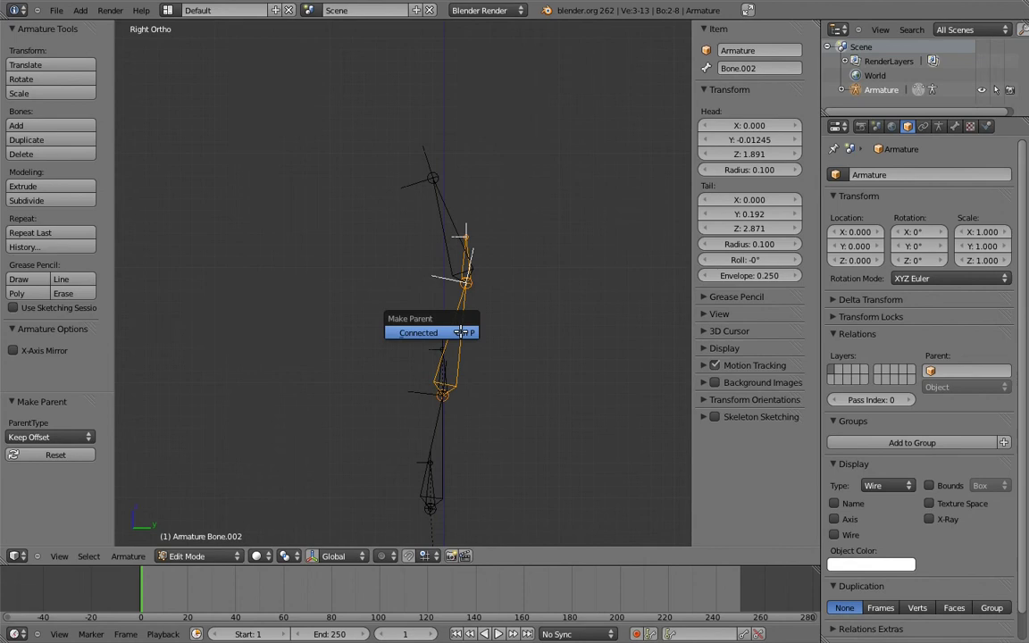
click(459, 331)
right_click(446, 204)
shift+right_click(460, 265)
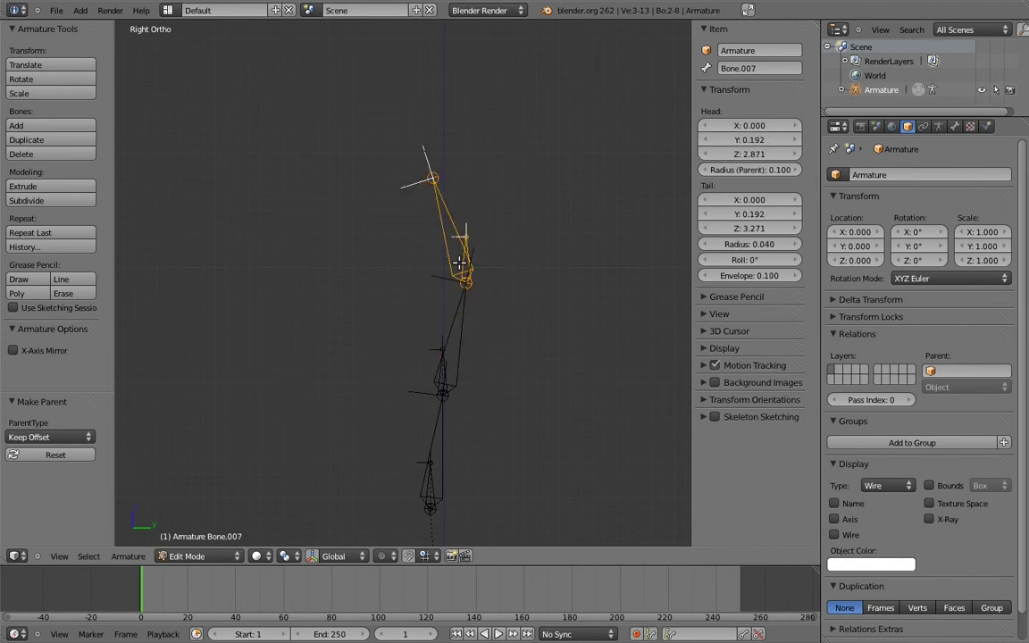
key(ctrl+p)
click(416, 265)
Step: Duplicate the lowest short vertical bone 2.1 units along Y, and duplicate that copy 2.9 units up along Z
scroll(482, 322, down, 3)
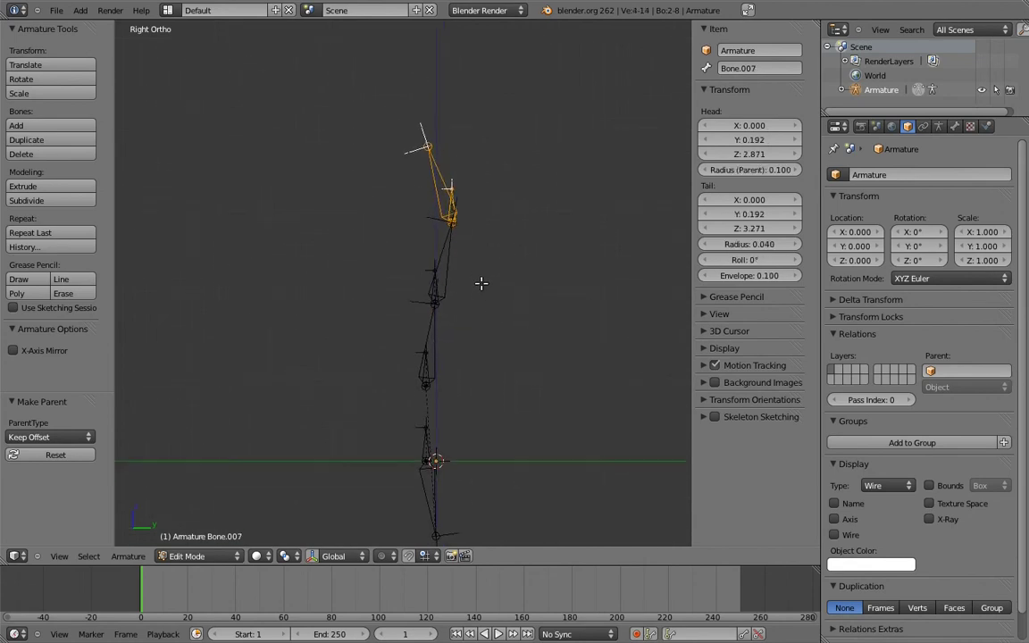
shift+middle_drag(471, 352, 411, 342)
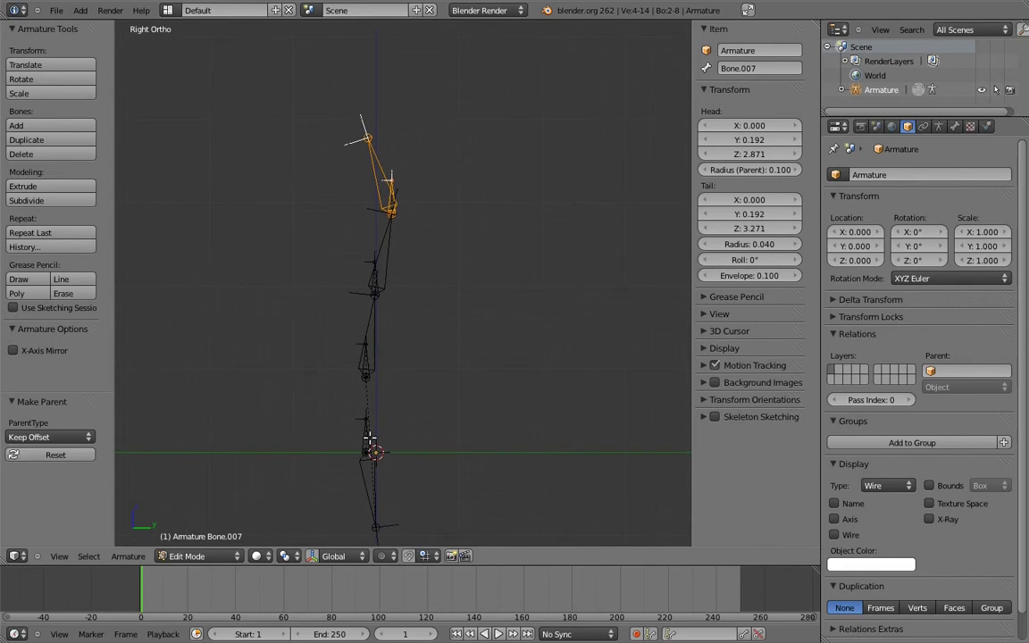
right_click(371, 420)
key(shift+d)
key(y)
click(576, 420)
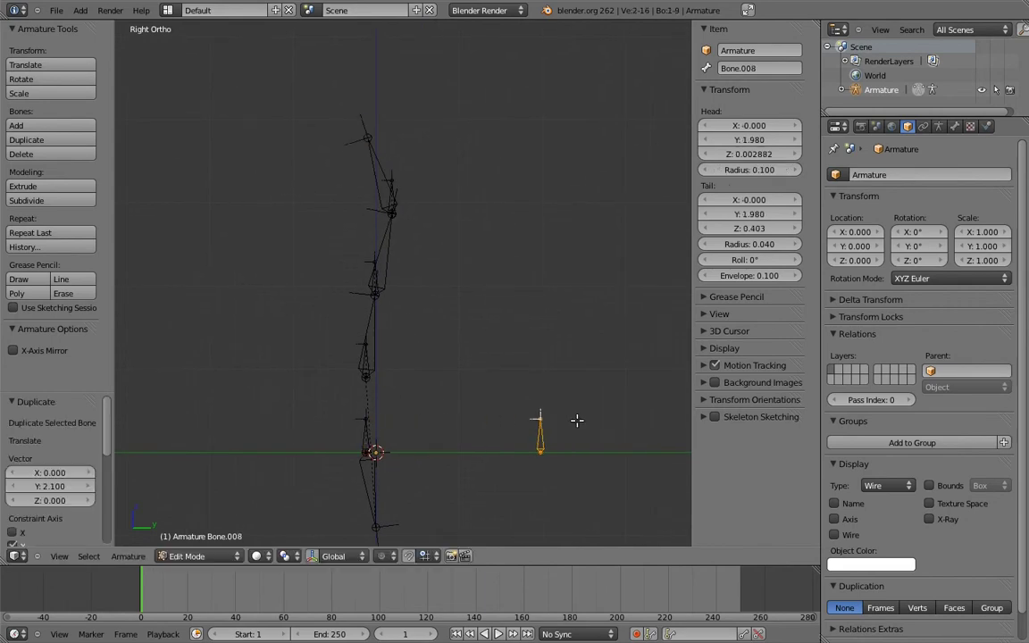
key(shift+d)
key(z)
click(586, 201)
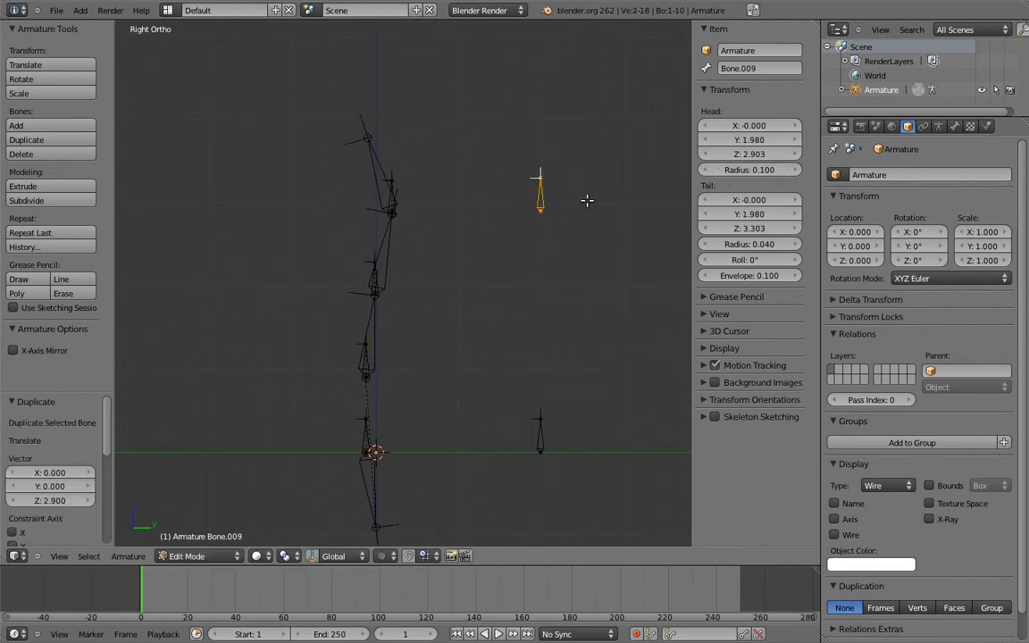
Step: Move the lower of the two duplicated control bones 0.9 units up along Z
right_click(538, 447)
key(g)
key(z)
click(581, 368)
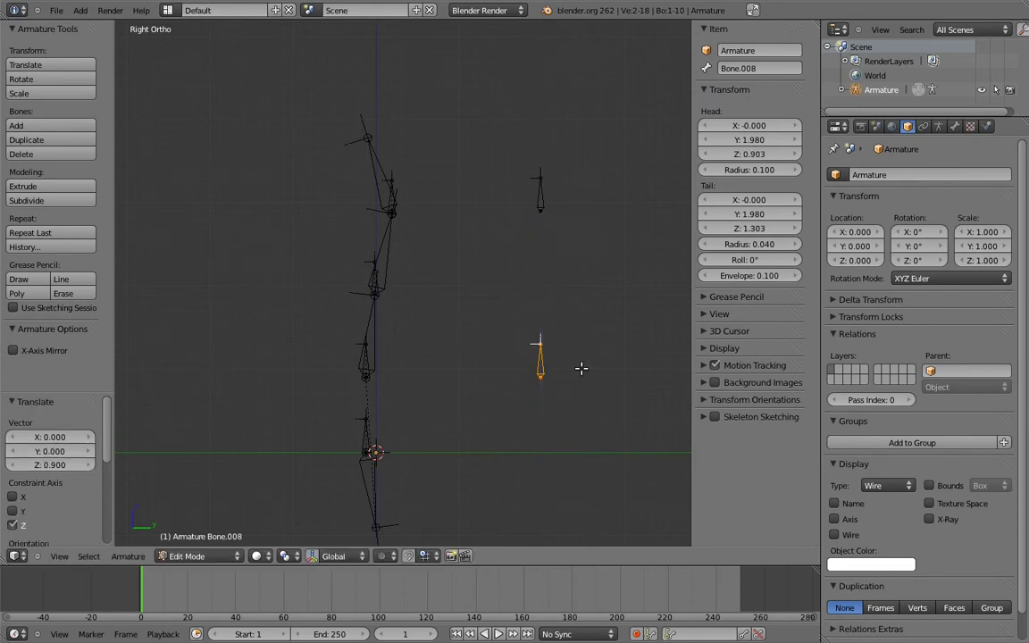
Step: In Pose Mode, add a Copy Rotation constraint to the lowest short spine bone, targeting the lower control bone
key(ctrl+Tab)
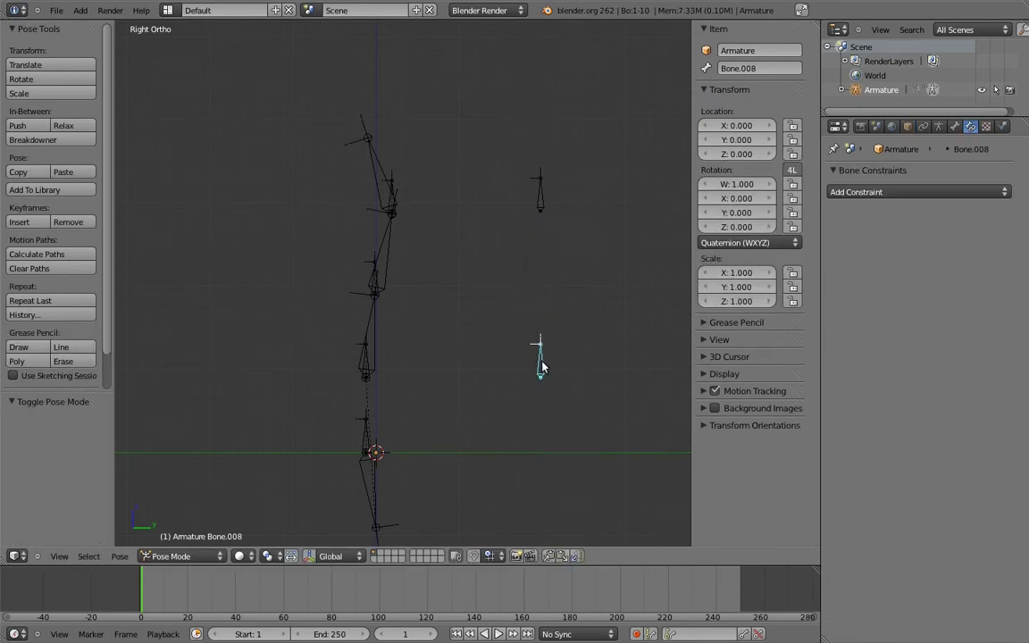
shift+right_click(367, 420)
key(shift+ctrl+c)
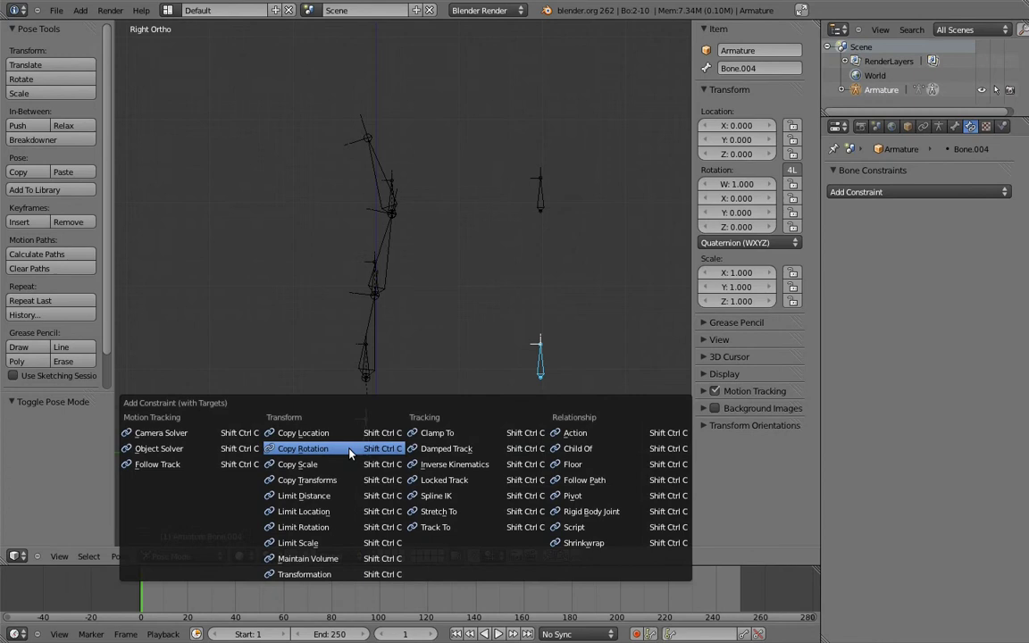
click(348, 456)
Step: Add a Copy Rotation constraint to the uppermost short spine bone, targeting the upper control bone
right_click(541, 198)
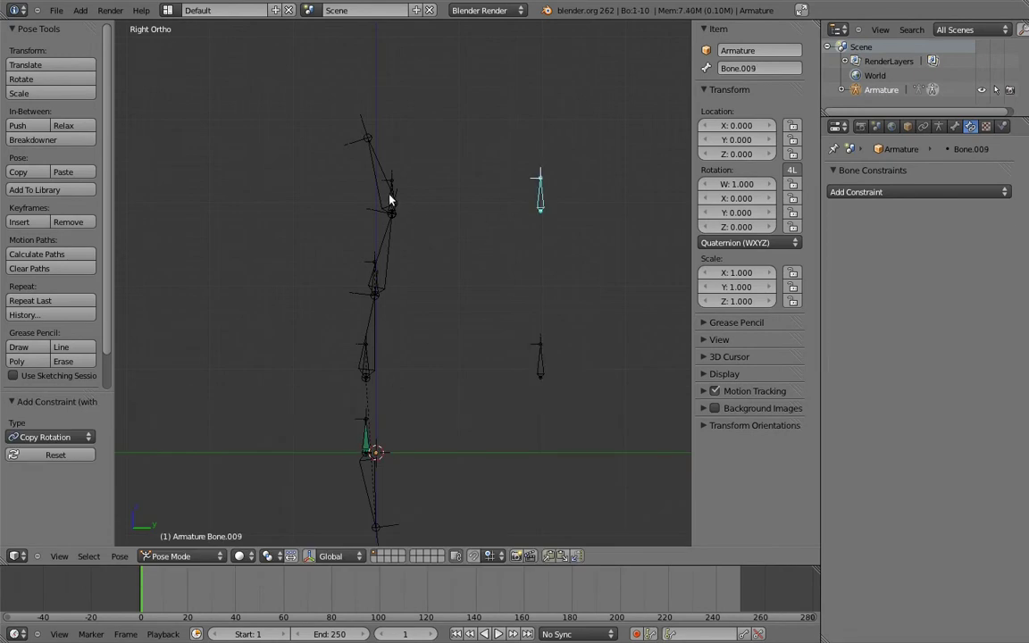
shift+right_click(389, 201)
key(shift+ctrl+c)
click(389, 200)
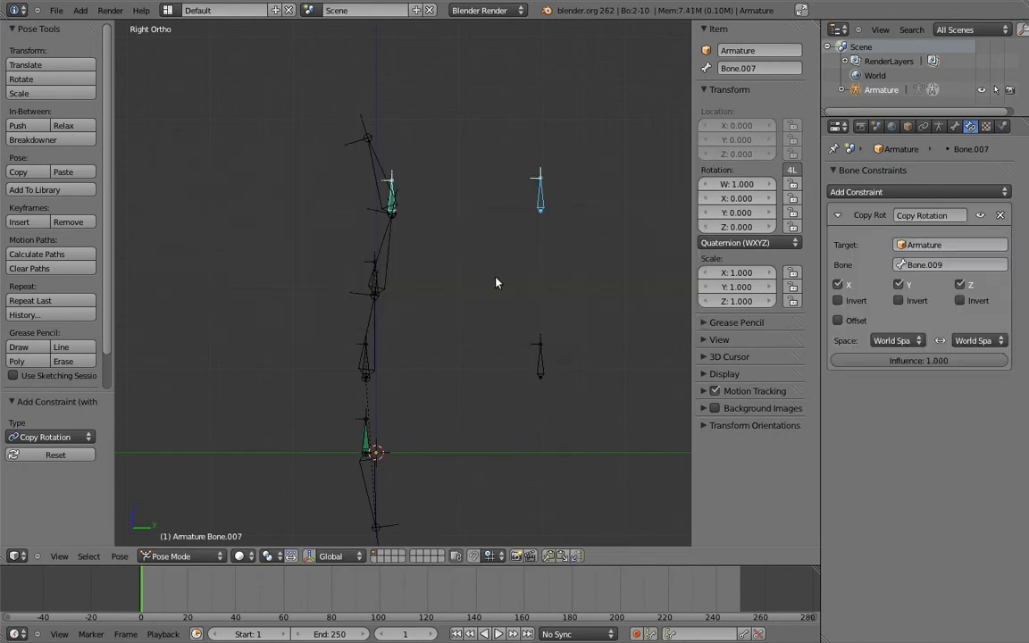
Step: Add Copy Rotation constraints to the two middle short spine bones, targeting the lower control bone
right_click(542, 362)
shift+right_click(362, 361)
key(shift+ctrl+c)
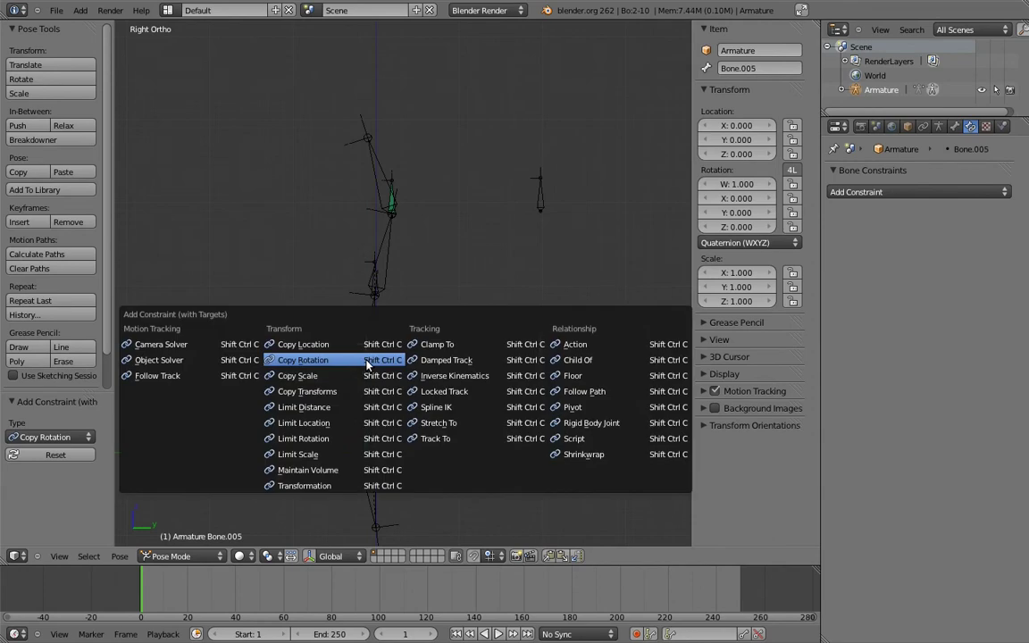
click(361, 362)
right_click(537, 349)
shift+right_click(372, 270)
key(shift+ctrl+c)
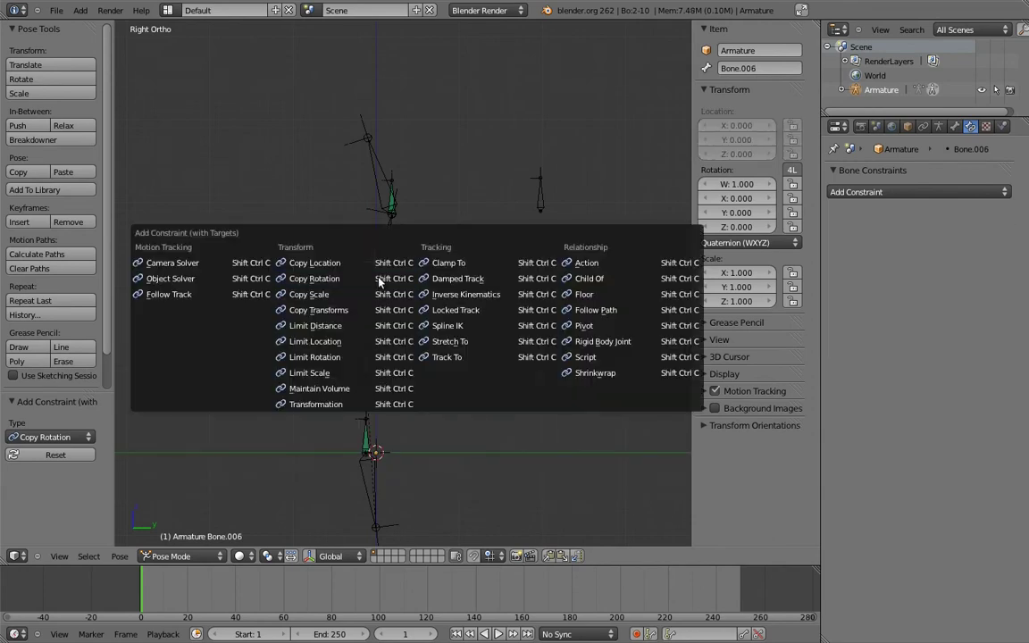
click(385, 277)
Step: Add a second Copy Rotation constraint to each of the two middle short spine bones, targeting the upper control bone
right_click(542, 192)
shift+right_click(374, 367)
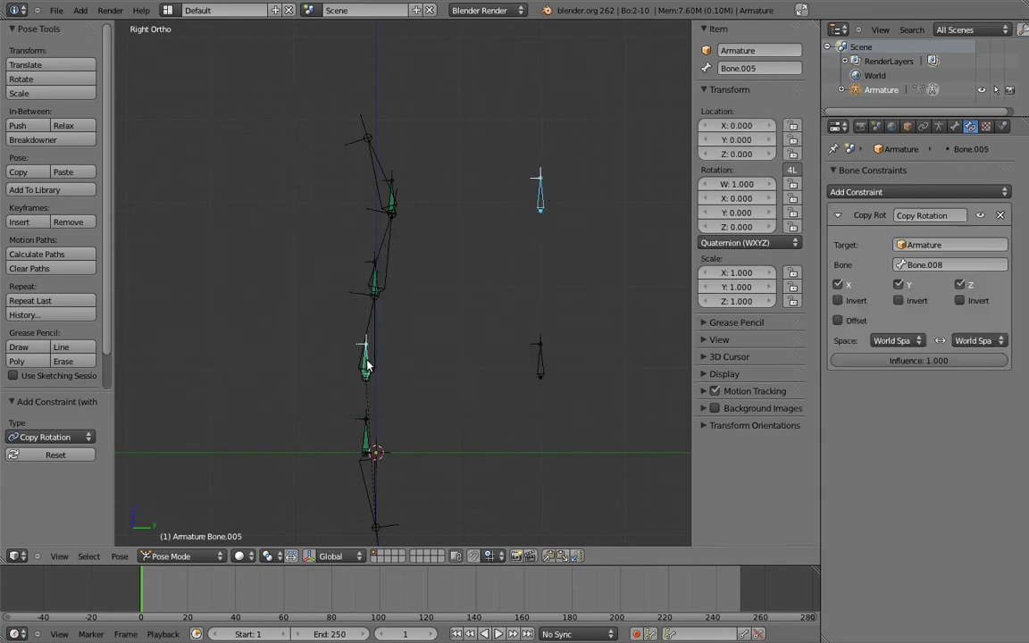
key(shift+ctrl+c)
click(367, 360)
right_click(538, 188)
shift+right_click(344, 254)
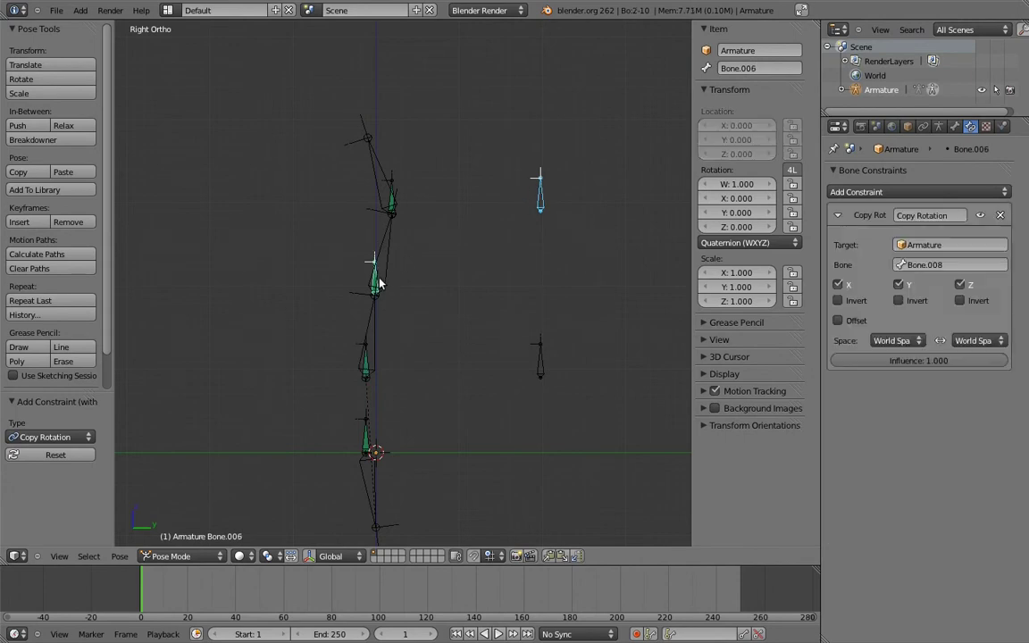
key(shift+ctrl+c)
click(344, 252)
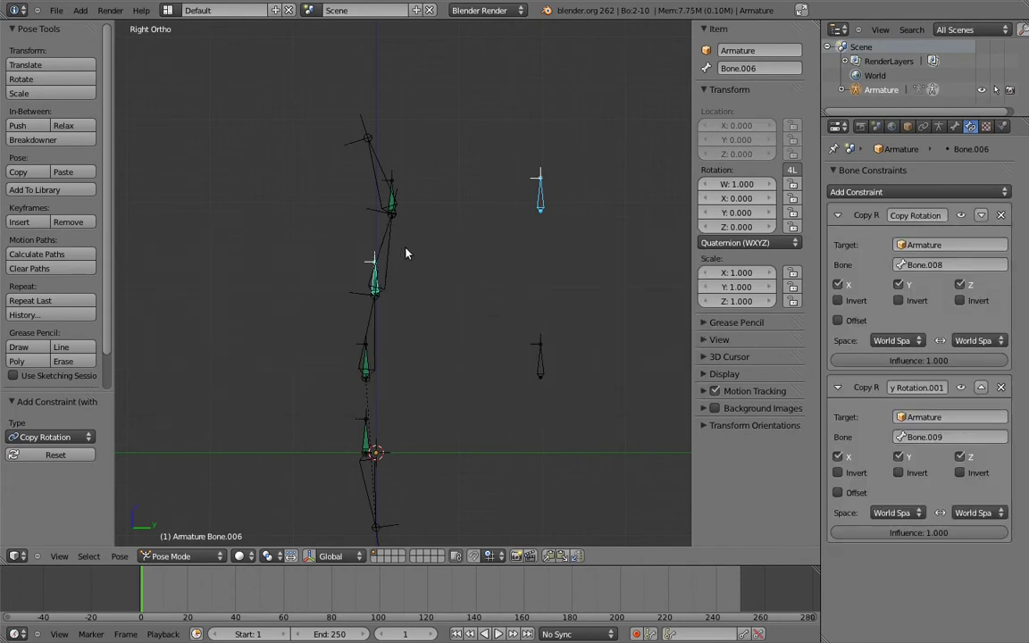
Step: Rotate the upper control bone by about -92° in the side view to bend the spine, and frame the whole rig
right_click(540, 177)
key(r)
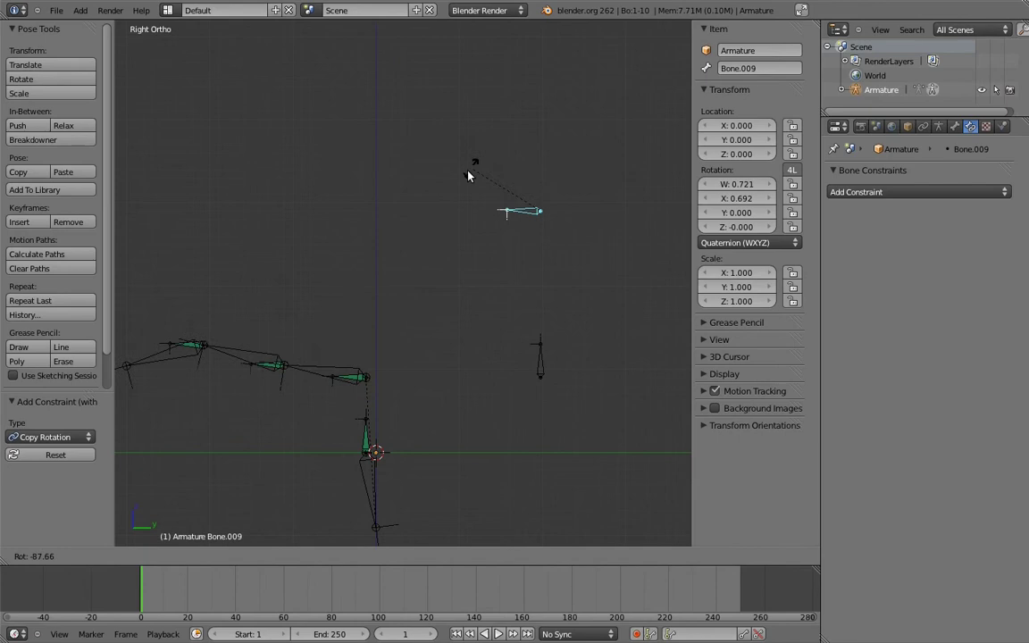
click(469, 172)
key(Home)
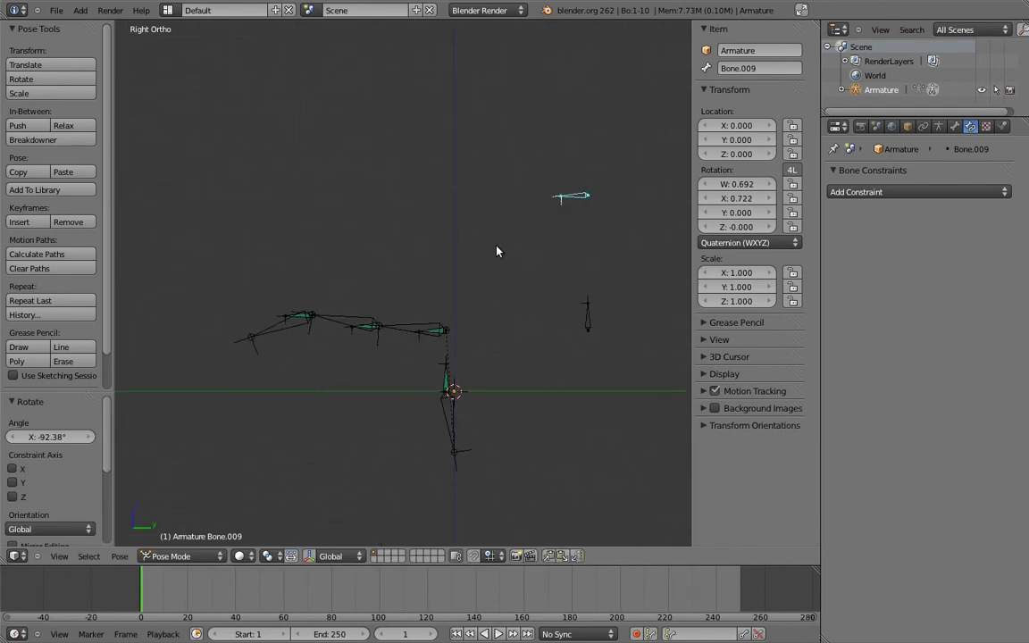
Step: Set the second Copy Rotation constraint's influence to 0.488 on the lower middle short bone and 0.910 on the upper middle one
right_click(424, 334)
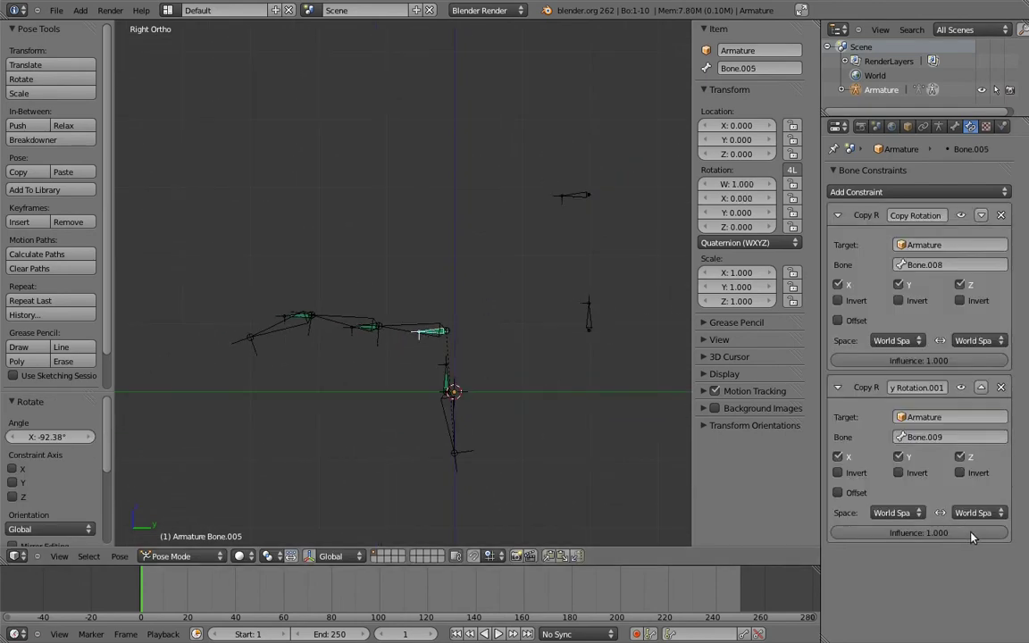
drag(970, 534, 880, 534)
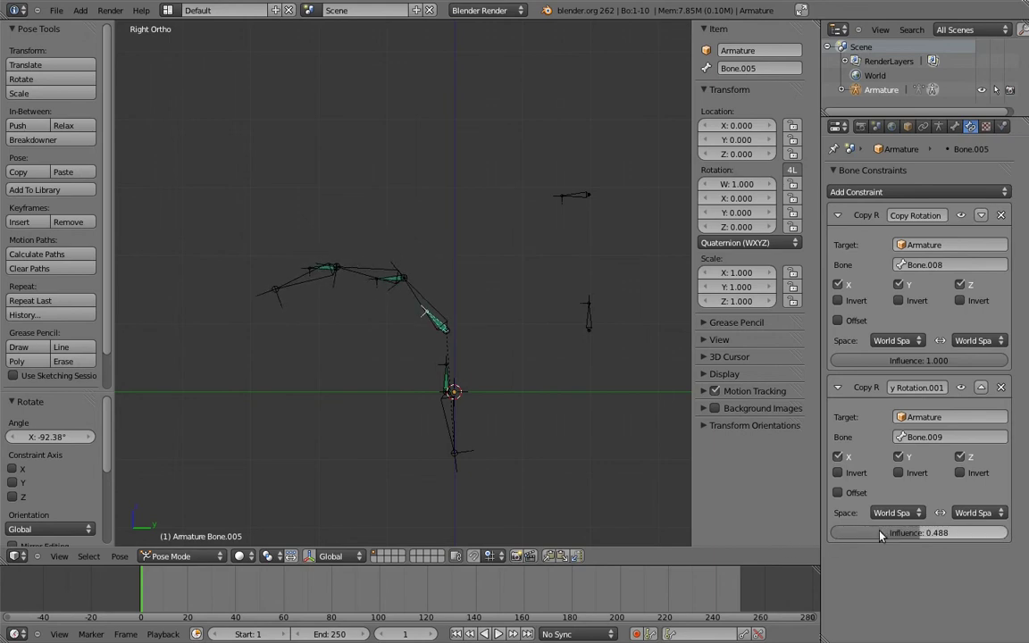
right_click(389, 280)
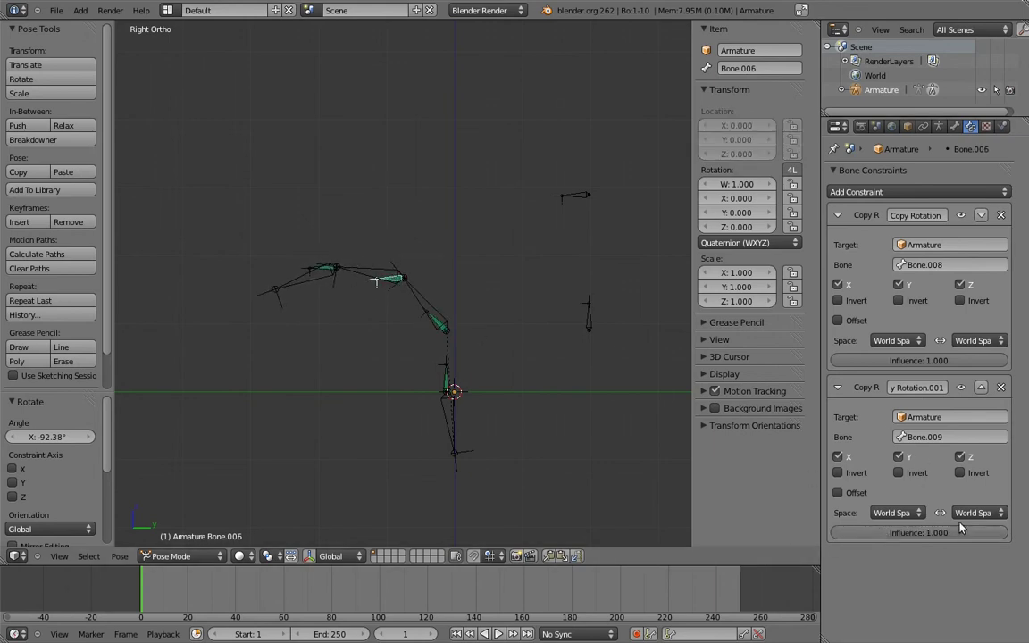
drag(920, 534, 941, 536)
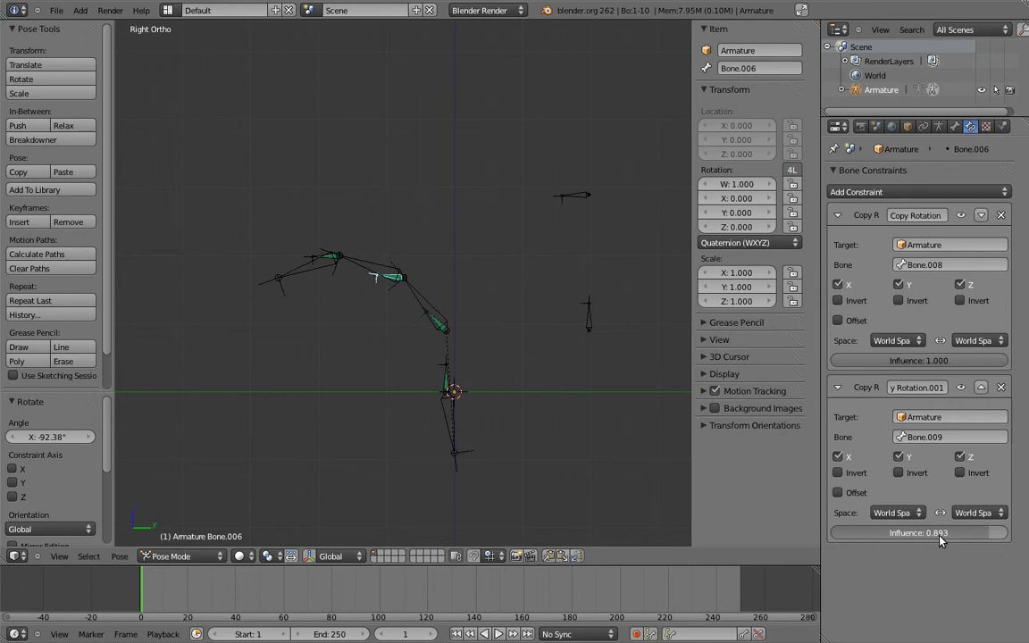
drag(940, 536, 946, 536)
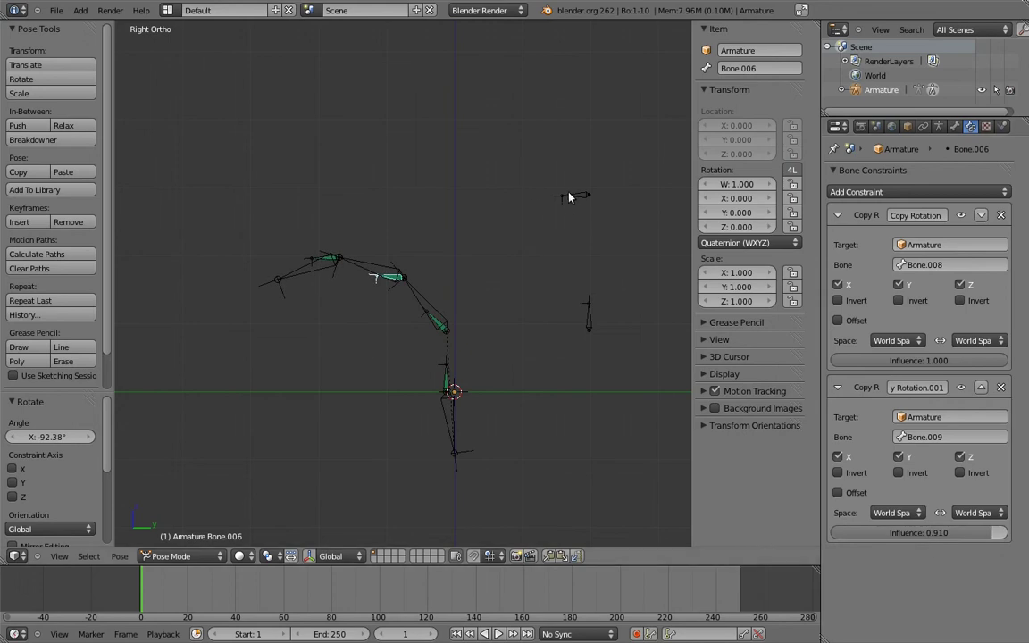
Step: Rotate the upper control bone by about 118° and the lower control bone slightly to test the spine's bend
right_click(572, 196)
key(r)
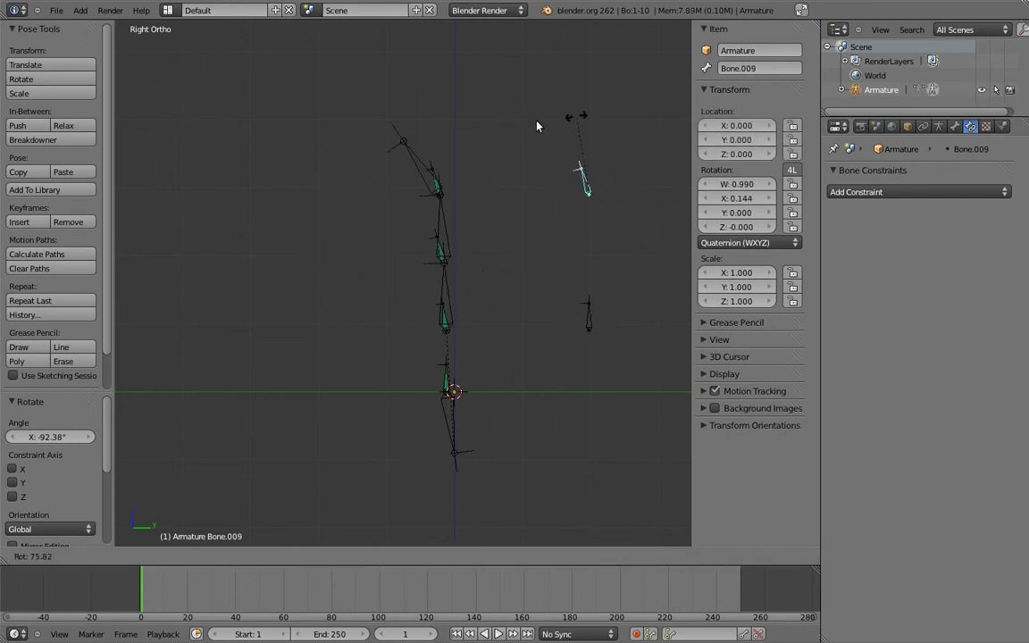
click(617, 142)
right_click(591, 314)
key(r)
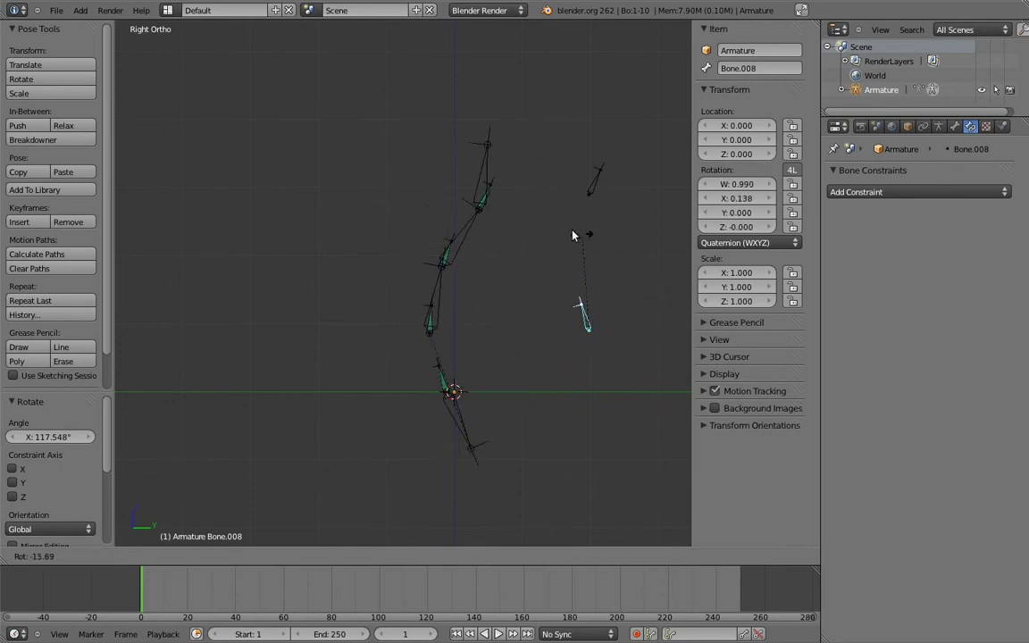
click(573, 236)
Step: Clear the rotation of all bones to restore the rest pose
key(a)
key(alt+r)
key(a)
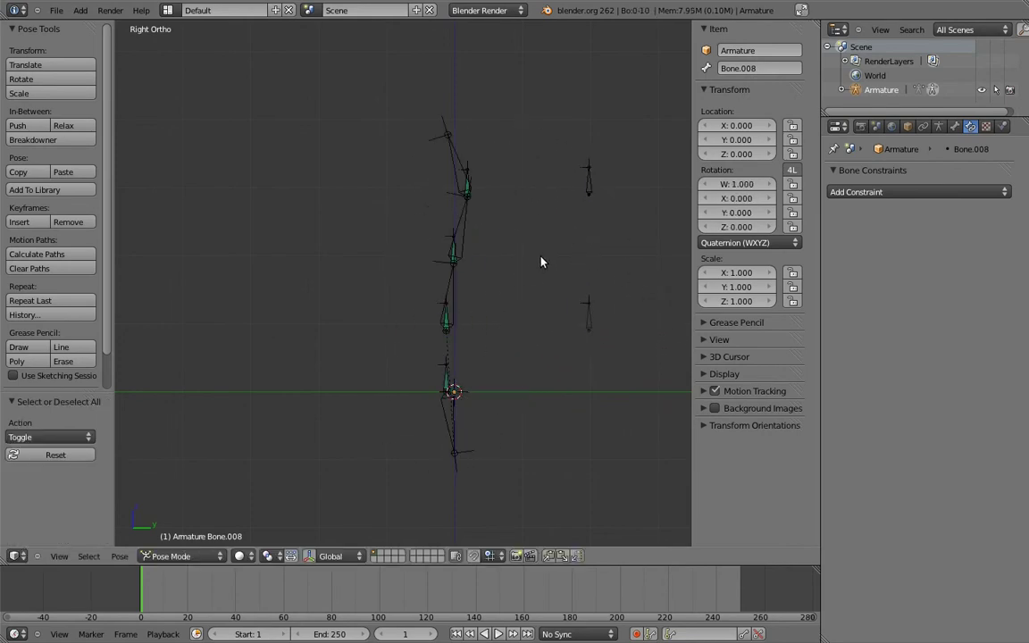
Step: Lengthen the lowest short spine bone in Edit Mode by moving its tail 0.2 up along Z
right_click(450, 406)
key(Tab)
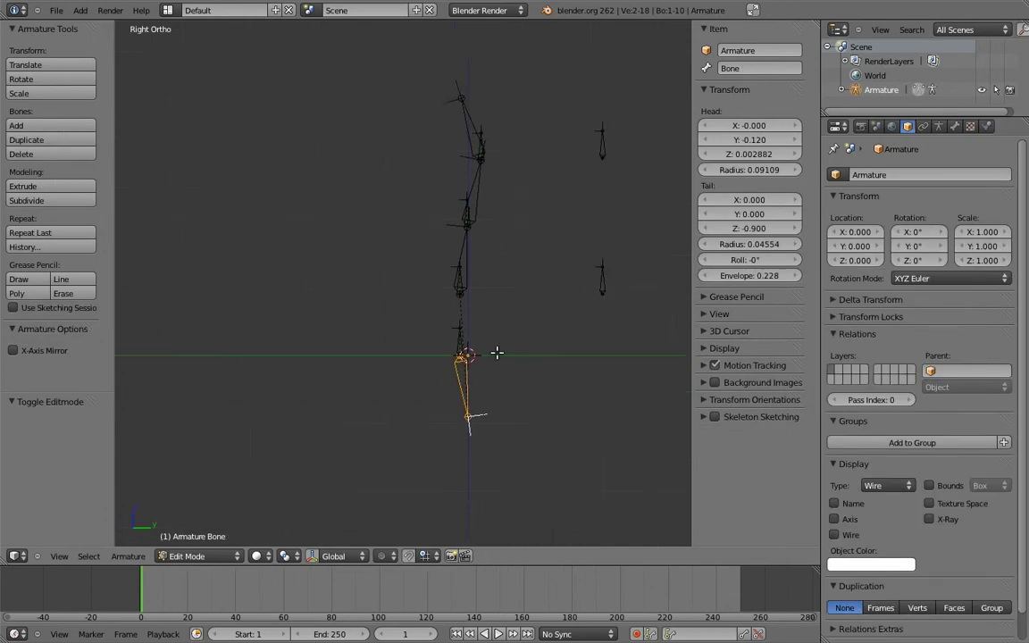
scroll(501, 375, up, 4)
right_click(473, 343)
text(gz)
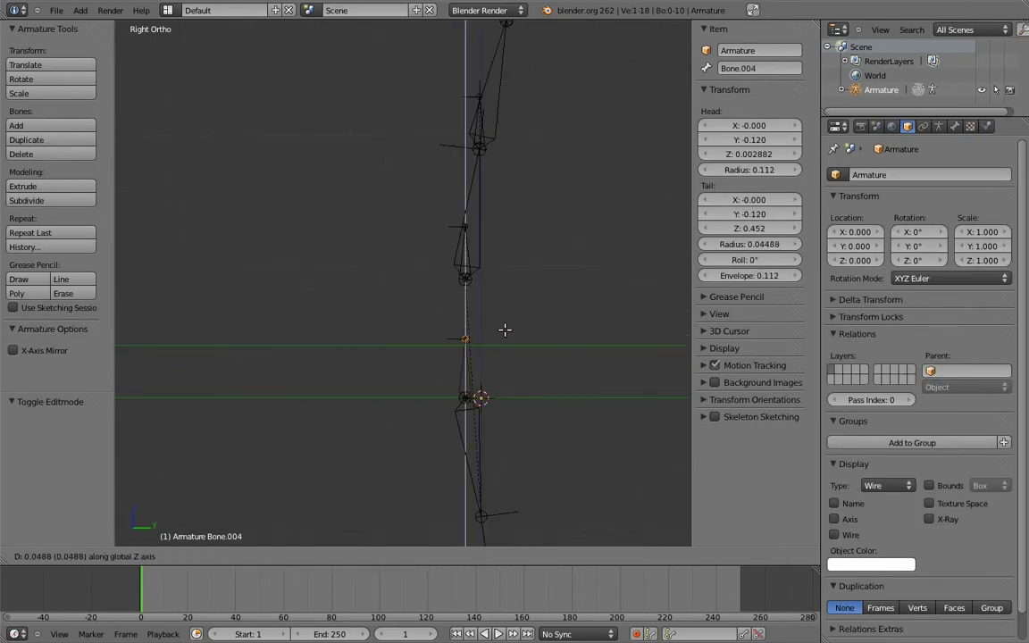
text(0.2)
key(Return)
Step: Move the lowest short spine bone together with the bottom bone 0.9 up along Z, and return to Pose Mode
right_click(475, 375)
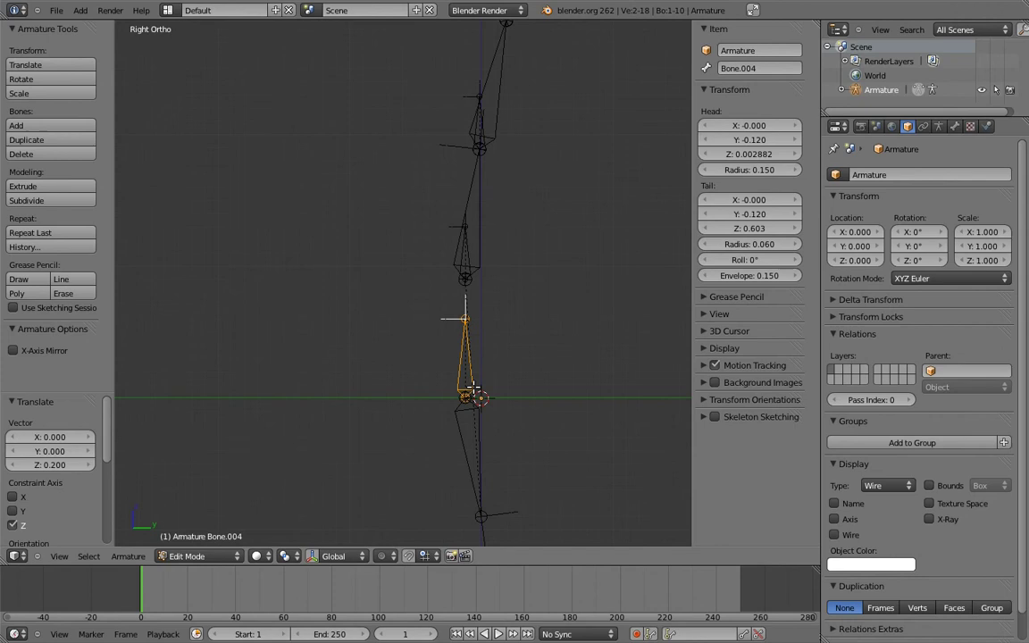
shift+right_click(486, 465)
text(gz)
text(0.9)
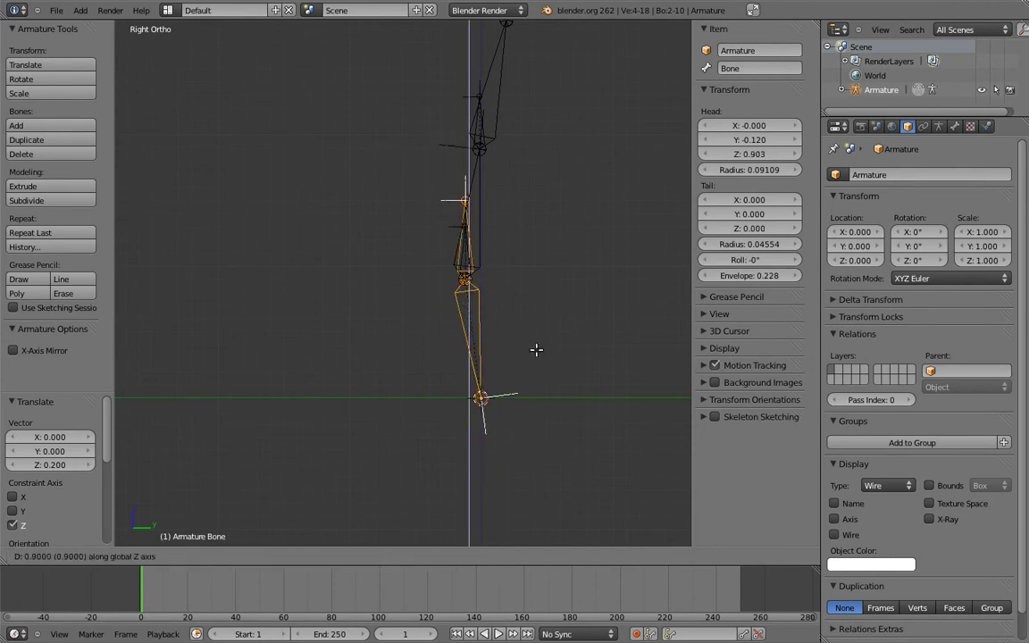
key(Return)
scroll(480, 308, down, 2)
key(ctrl+Tab)
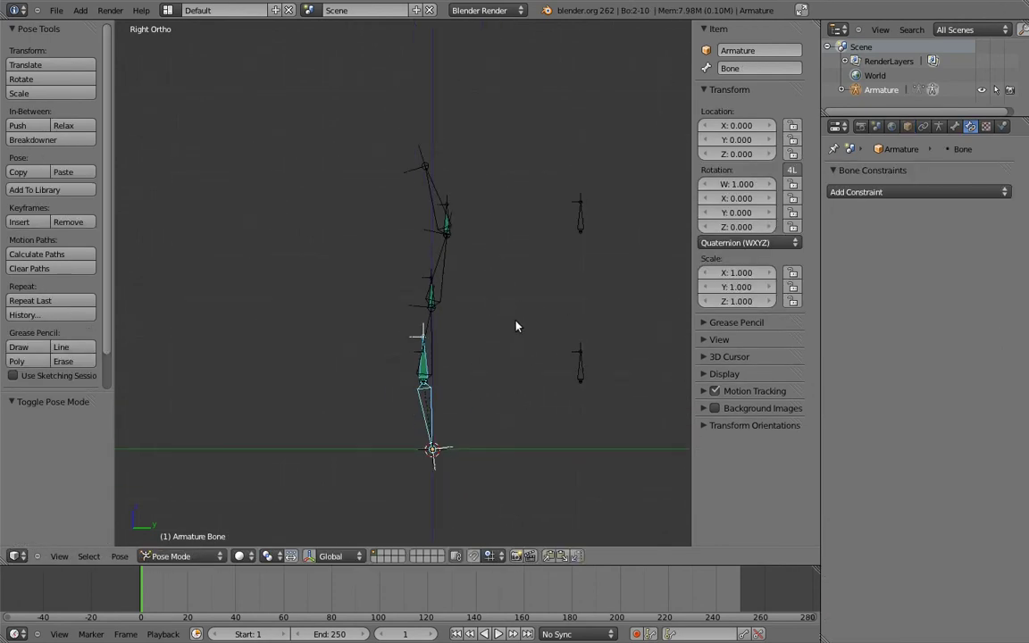
Step: Rotate the upper control bone by about -99° and rotate the lower control bone to test the spine
key(a)
right_click(560, 219)
key(r)
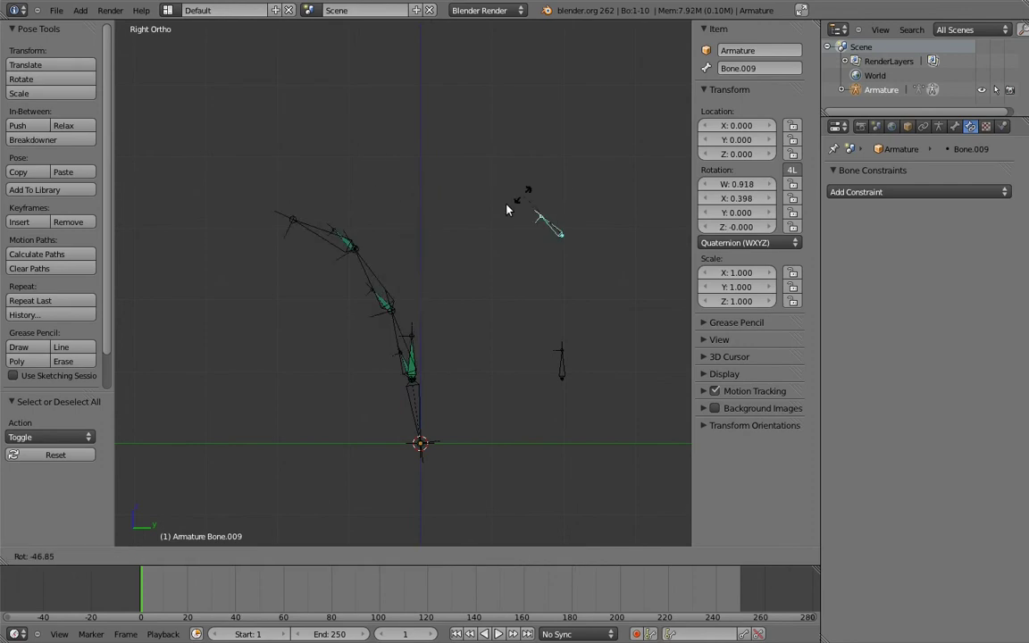
click(466, 249)
right_click(561, 353)
key(r)
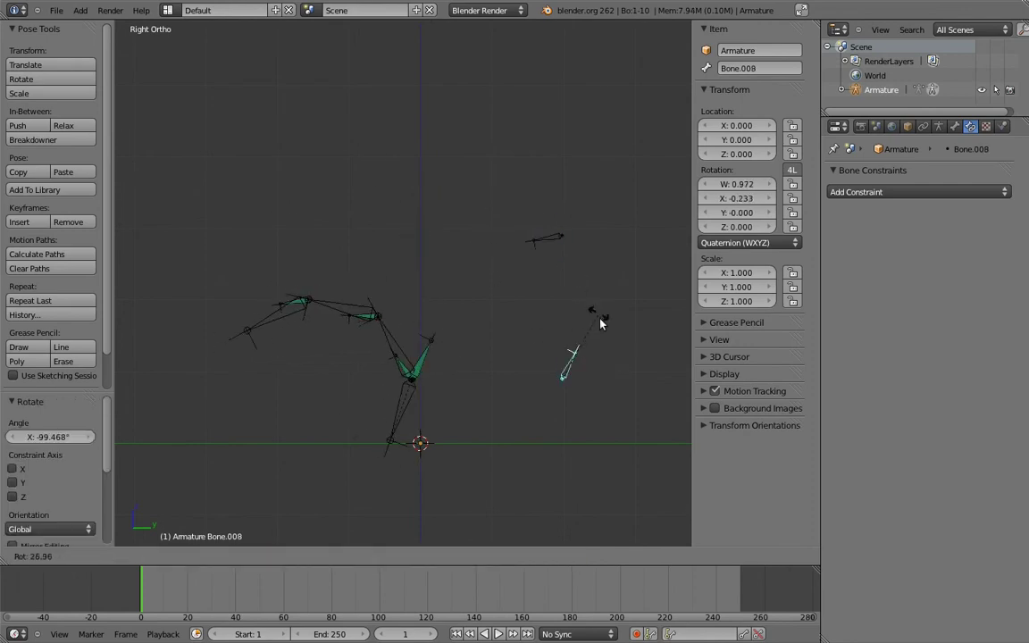
click(572, 284)
Step: Rotate the upper control bone by about 198° and the lower control bone by about -76°
right_click(536, 237)
key(r)
click(632, 355)
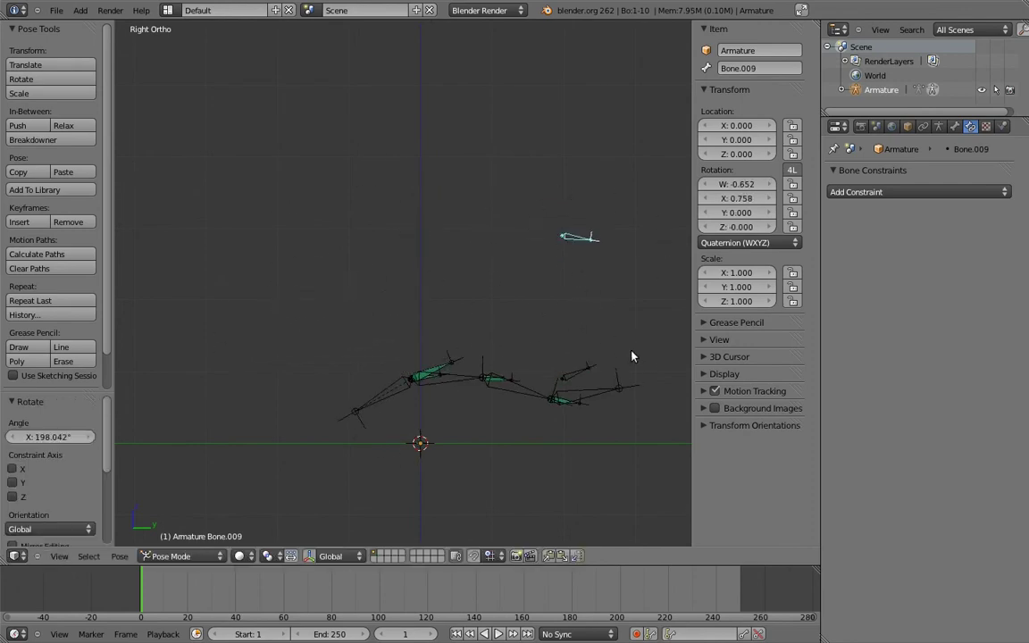
right_click(550, 347)
key(r)
click(451, 255)
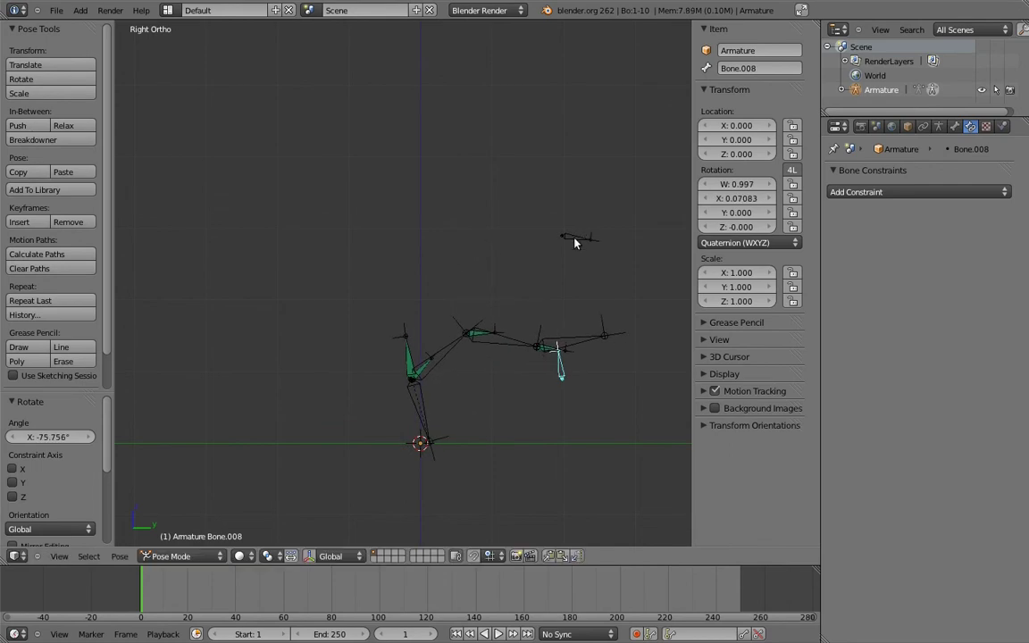
Step: Rotate the upper control bone once more, and clear the rotation of all bones
right_click(574, 237)
key(r)
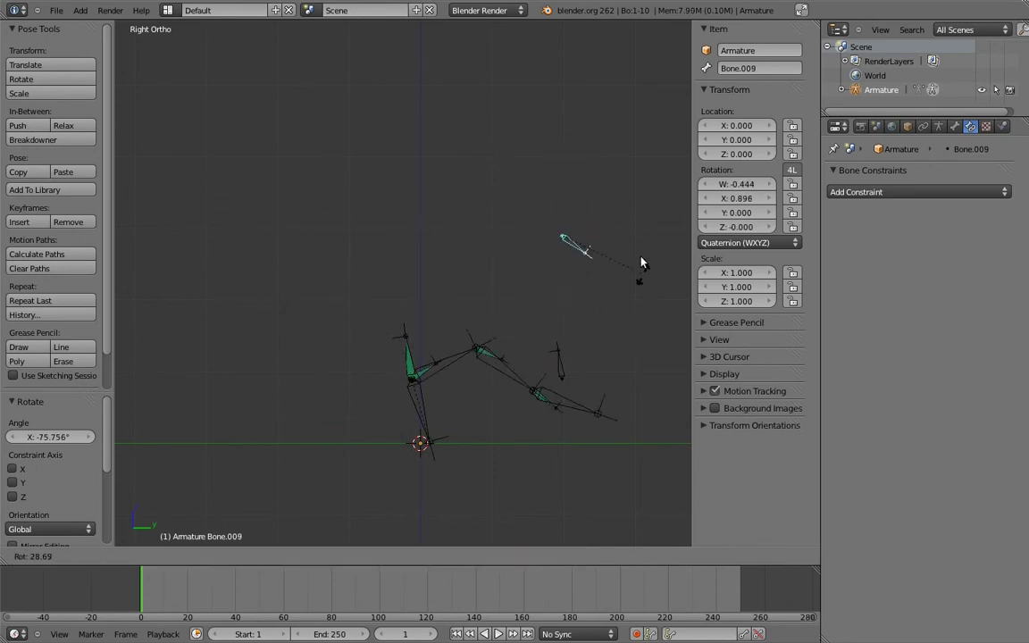
click(434, 293)
key(a)
key(alt+r)
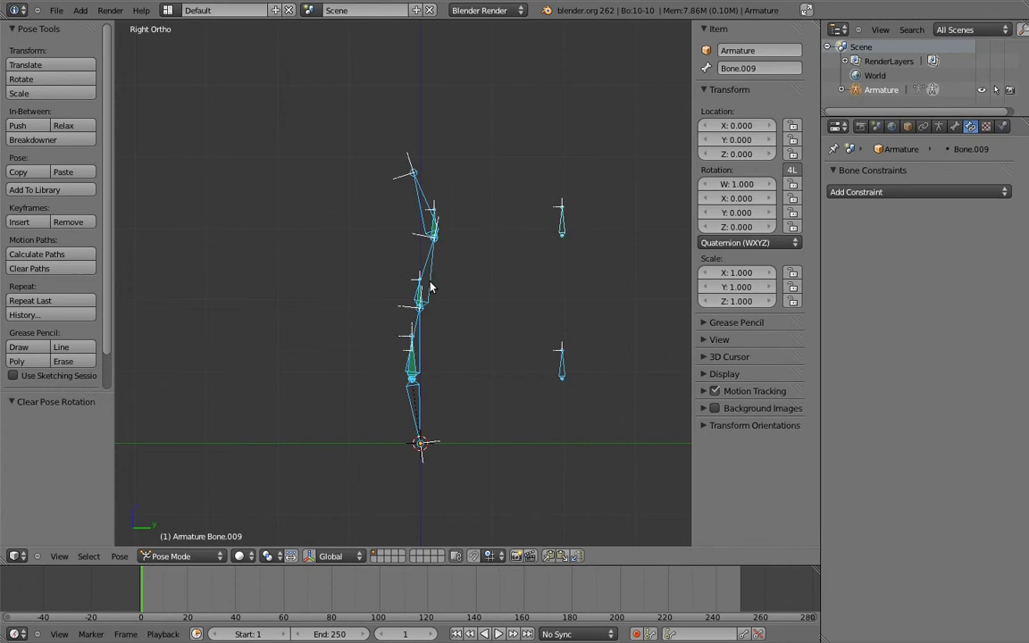
key(a)
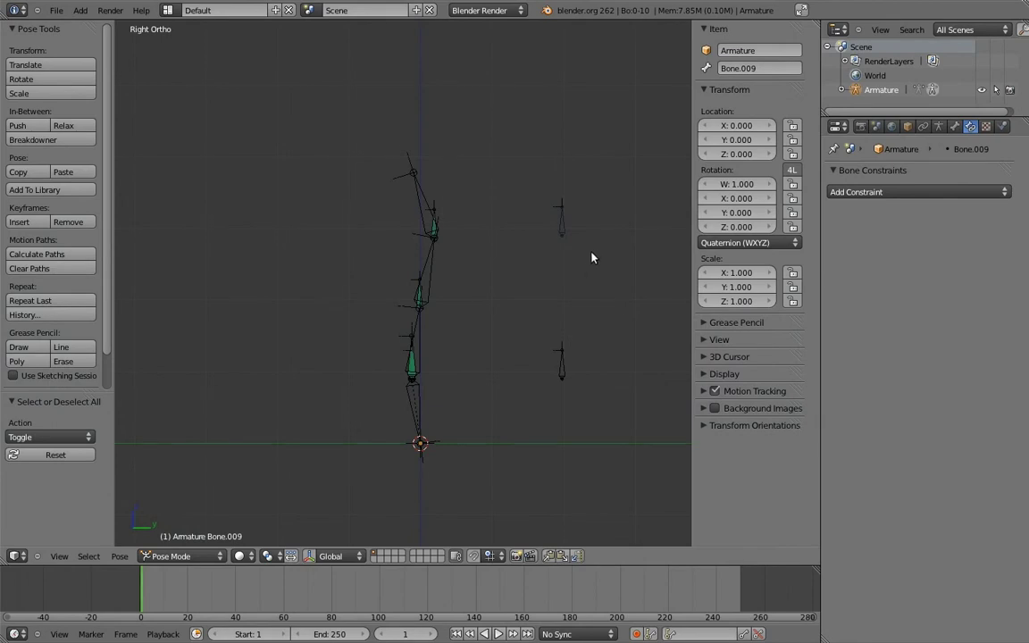
scroll(572, 286, up, 1)
right_click(419, 345)
key(r)
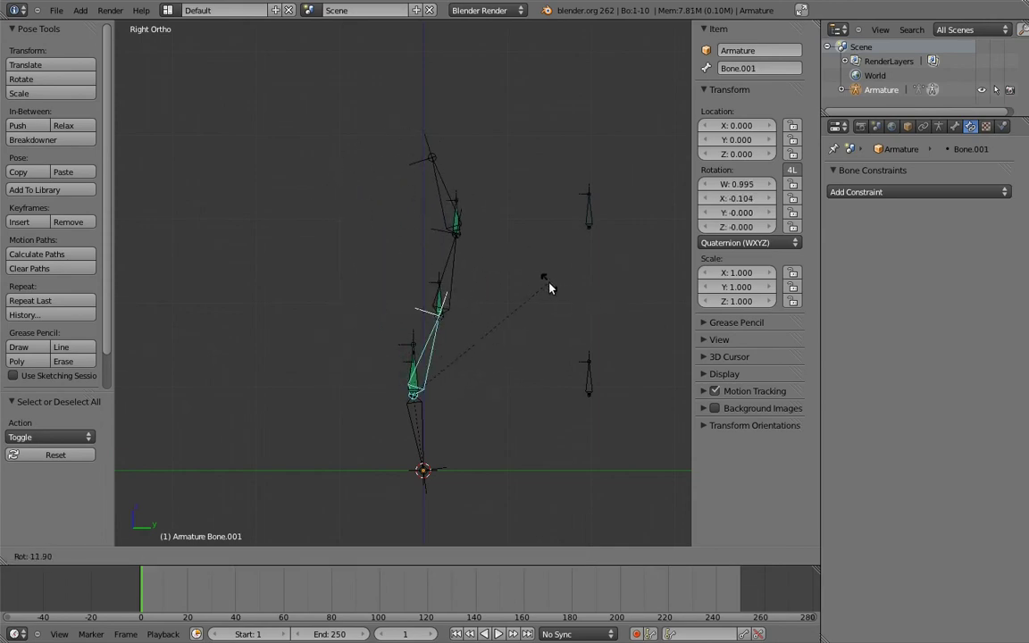
key(Escape)
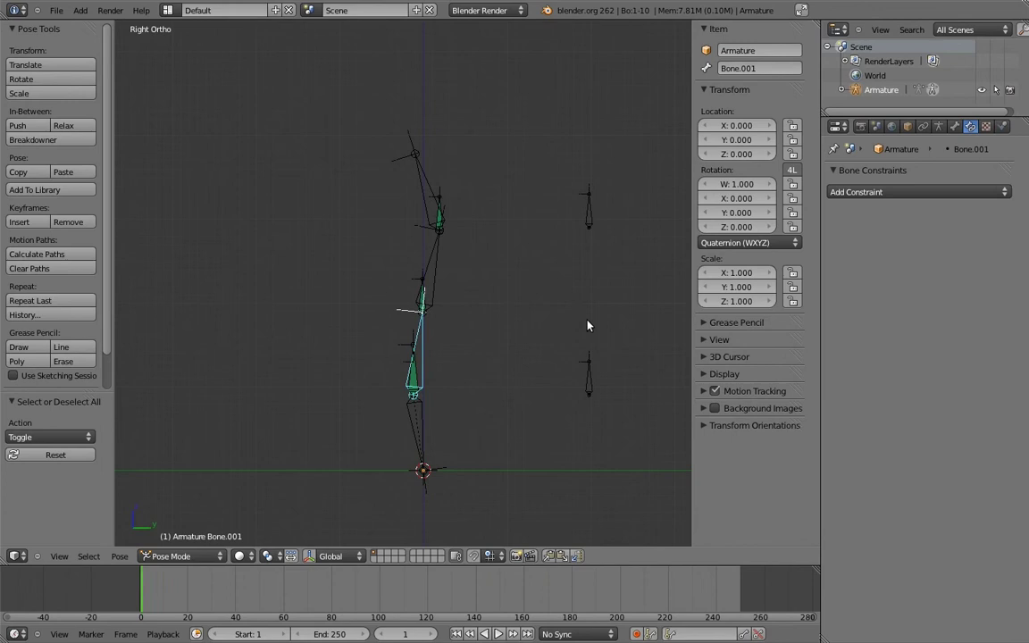
Step: Duplicate the lower control bone in Edit Mode and place the copy 1.1 higher along Z, between the two control bones
key(Tab)
right_click(587, 371)
key(shift+d)
key(z)
click(623, 301)
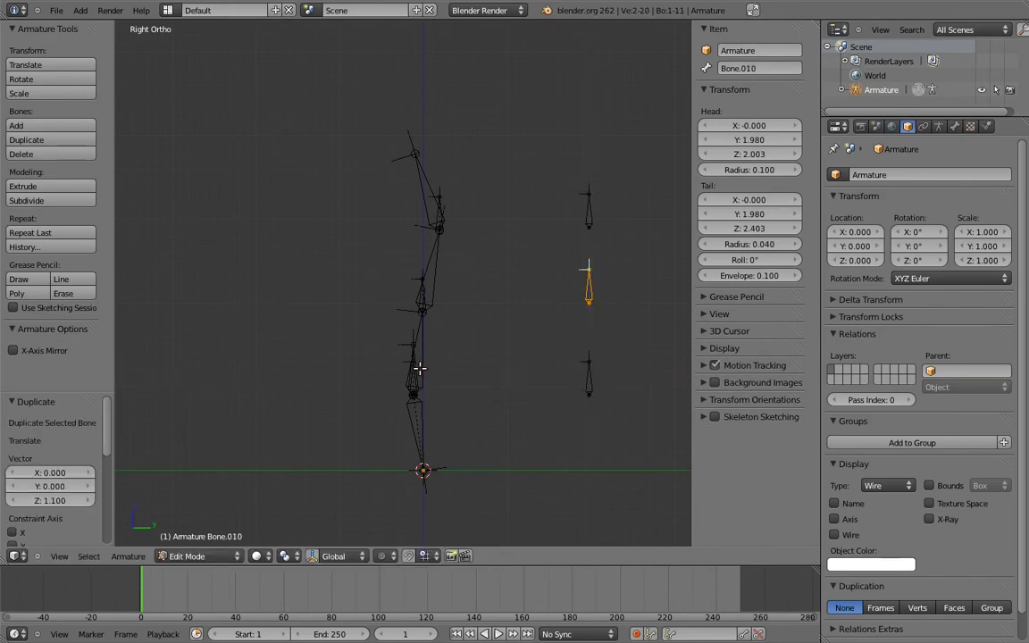
Step: Move the lowest short spine bone and the bottom bone down along Z to the origin's level, and return to Pose Mode
right_click(416, 367)
right_click(411, 353)
shift+right_click(421, 418)
key(g)
key(z)
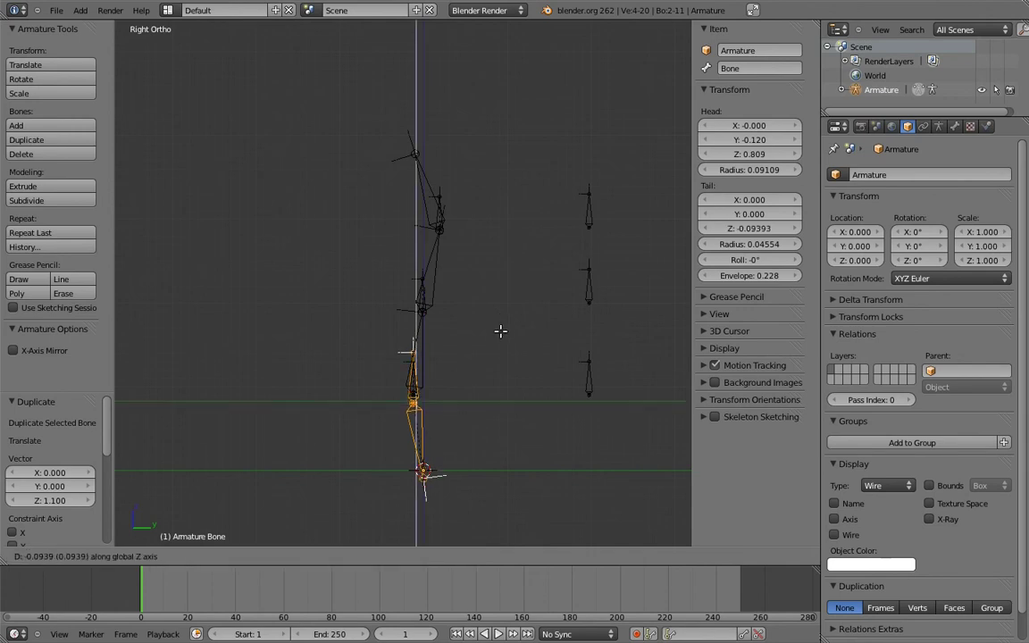
click(507, 396)
key(Tab)
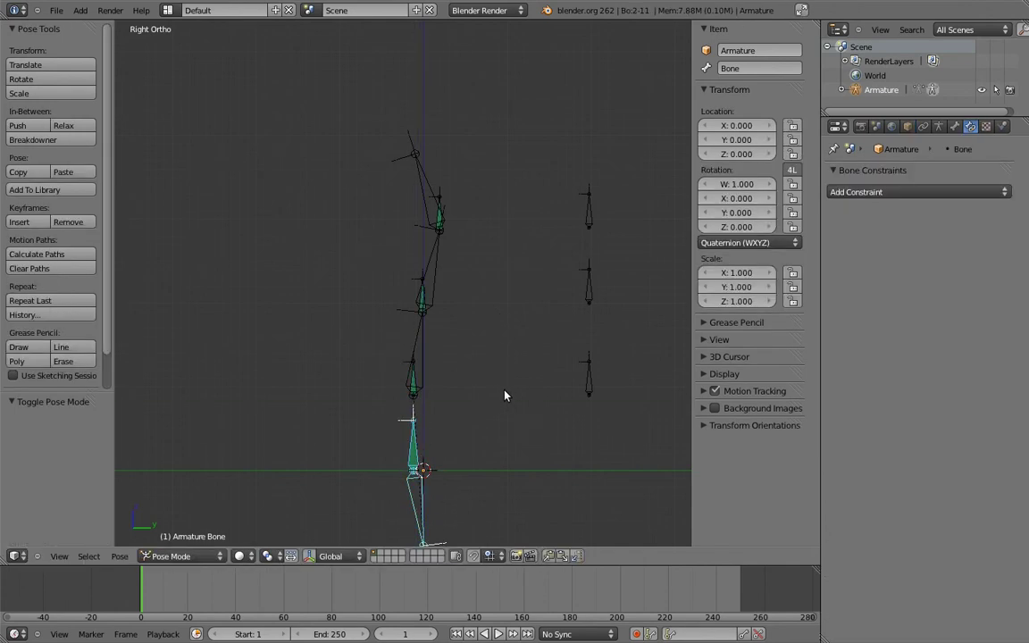
Step: Delete both Copy Rotation constraints from each of the two middle short spine bones
right_click(428, 298)
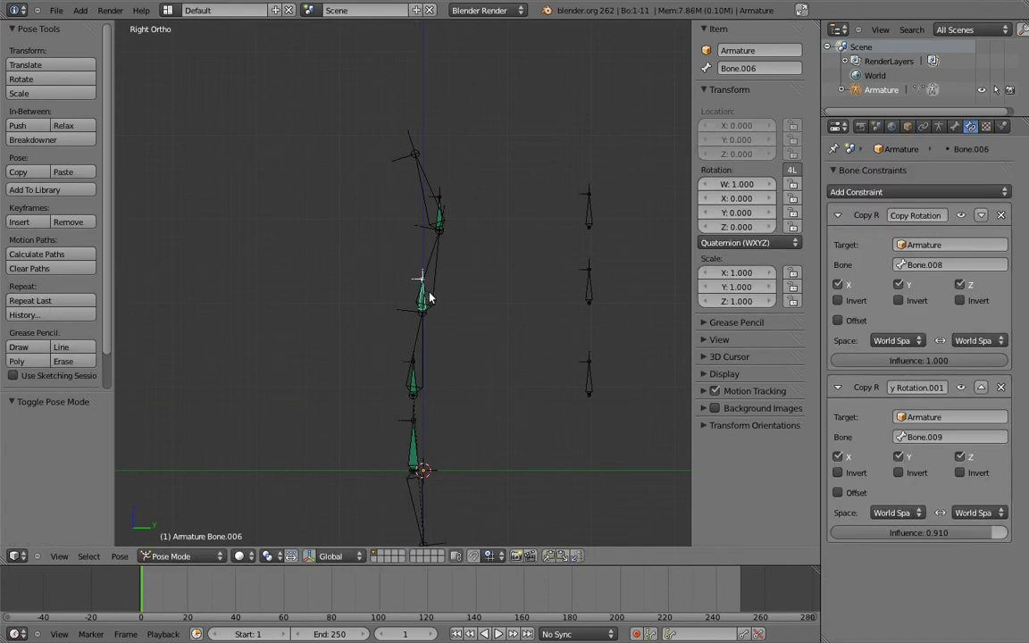
click(1000, 221)
click(1001, 222)
right_click(412, 368)
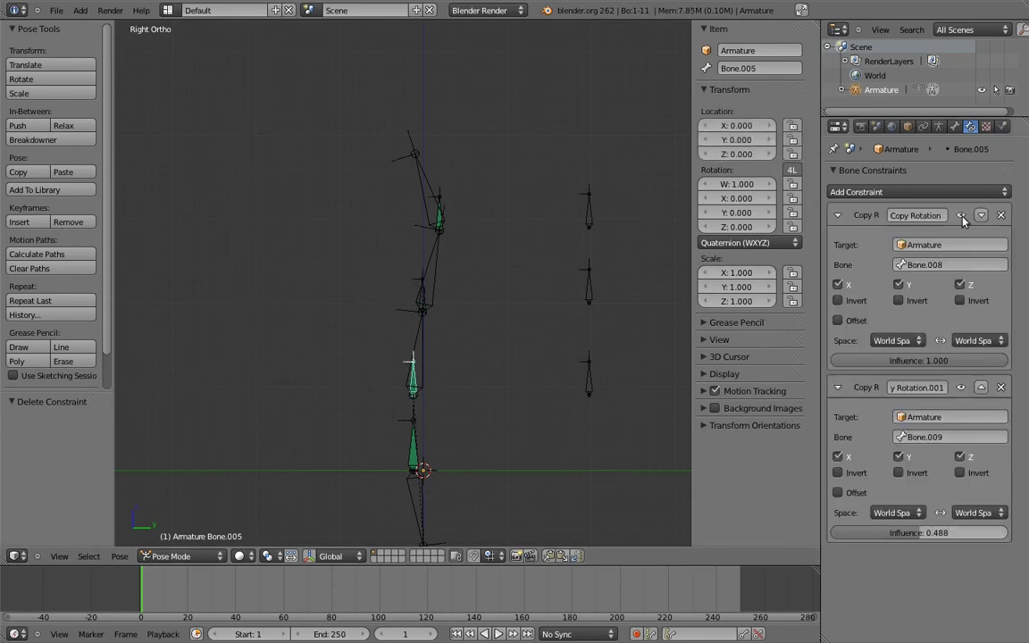
click(1002, 215)
click(1001, 215)
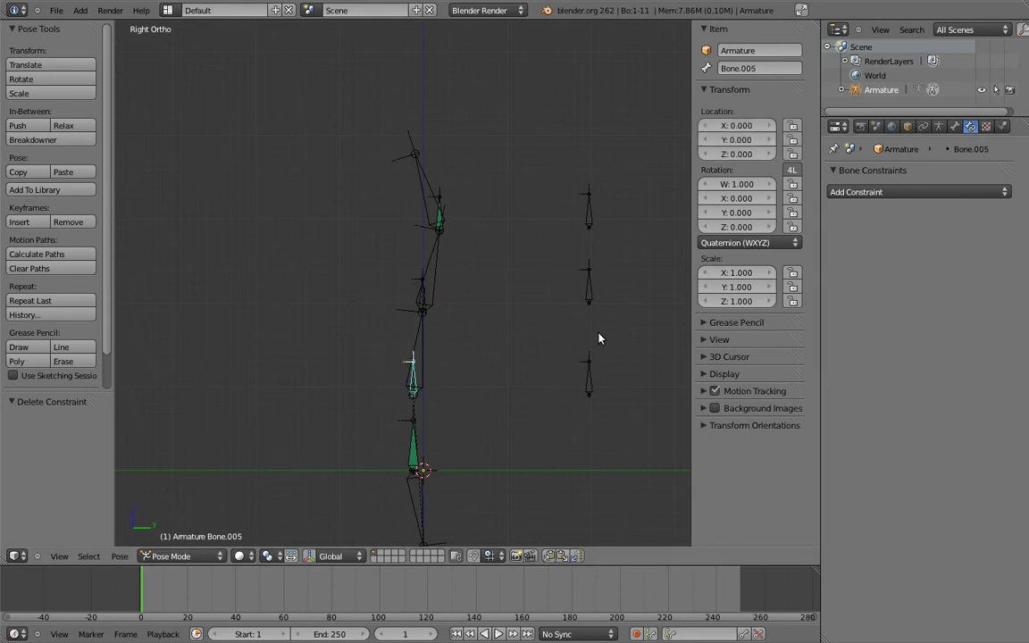
Step: Add two Copy Rotation constraints to the lower middle short bone, targeting the lower control bone and the middle control bone
shift+right_click(589, 375)
shift+right_click(413, 377)
key(shift+ctrl+c)
click(414, 372)
right_click(587, 284)
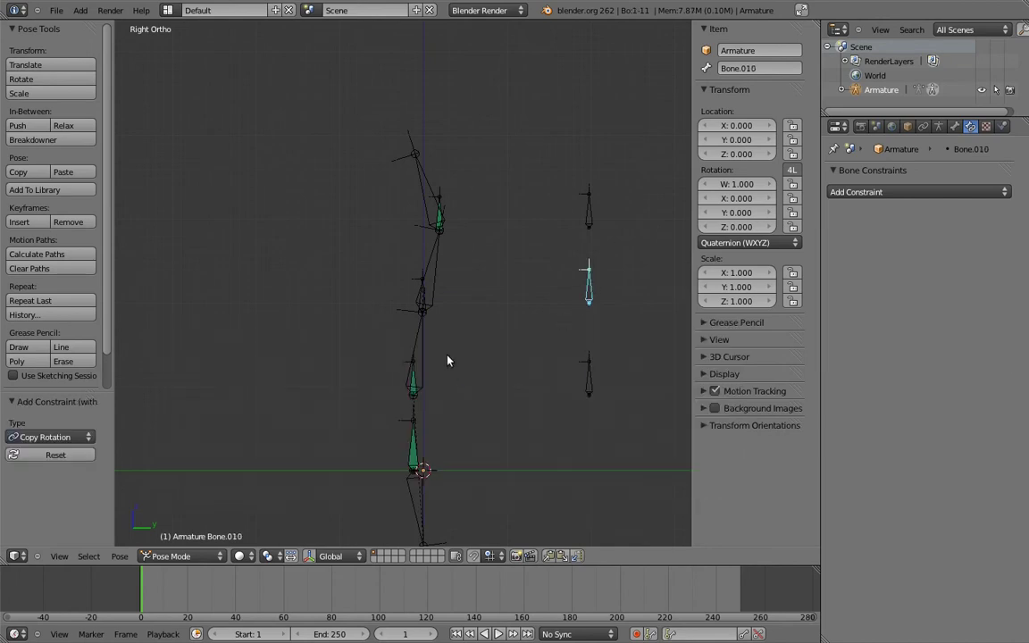
shift+right_click(413, 366)
key(shift+ctrl+c)
click(374, 337)
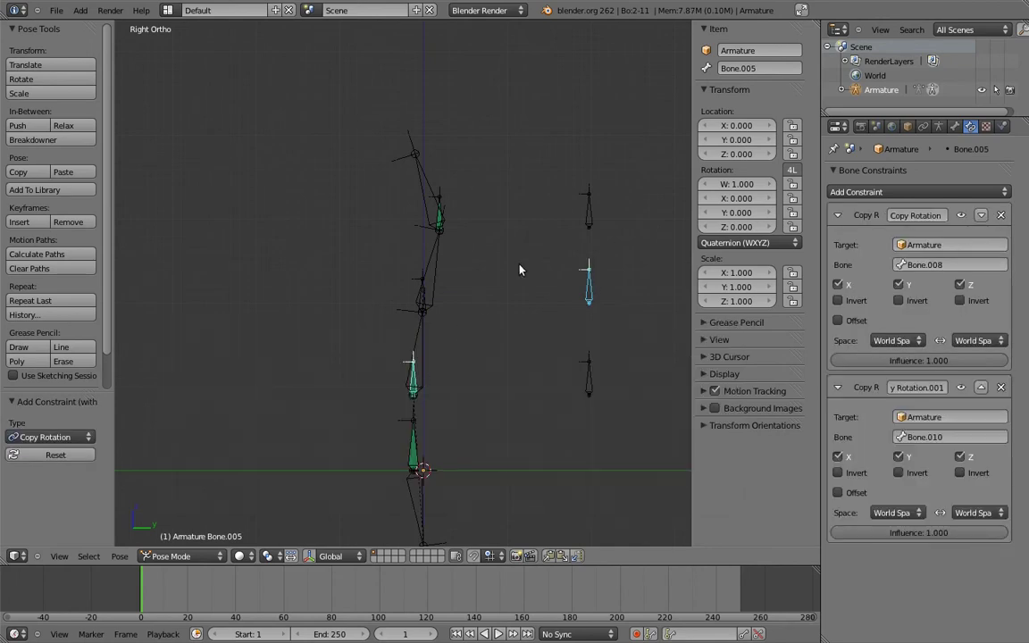
Step: Add two Copy Rotation constraints to the upper middle short bone, targeting the upper control bone and the middle control bone
right_click(590, 208)
shift+right_click(422, 294)
key(shift+ctrl+c)
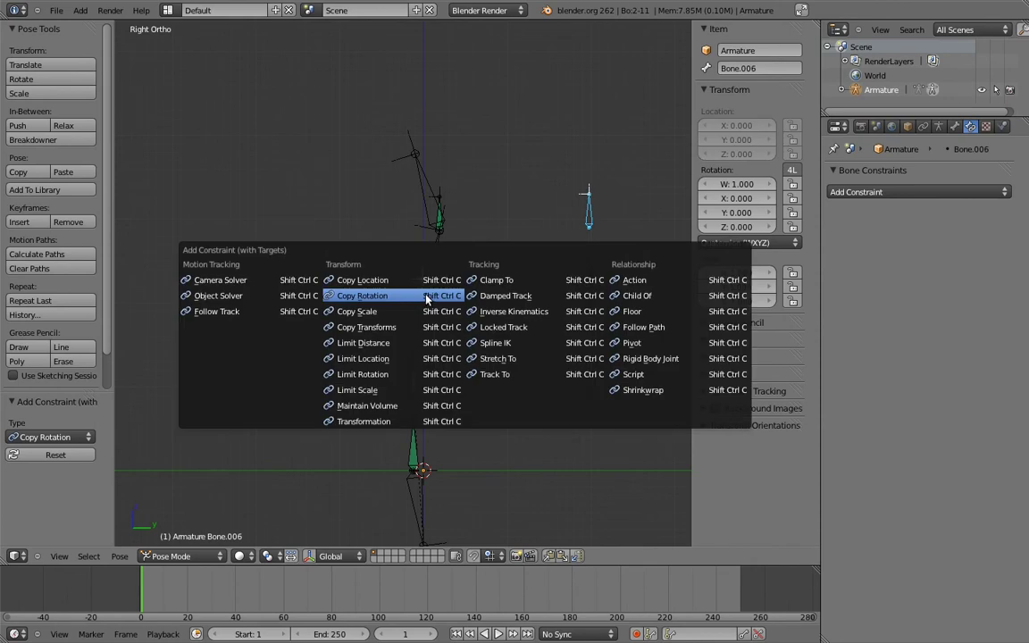
click(420, 294)
right_click(588, 284)
shift+right_click(425, 294)
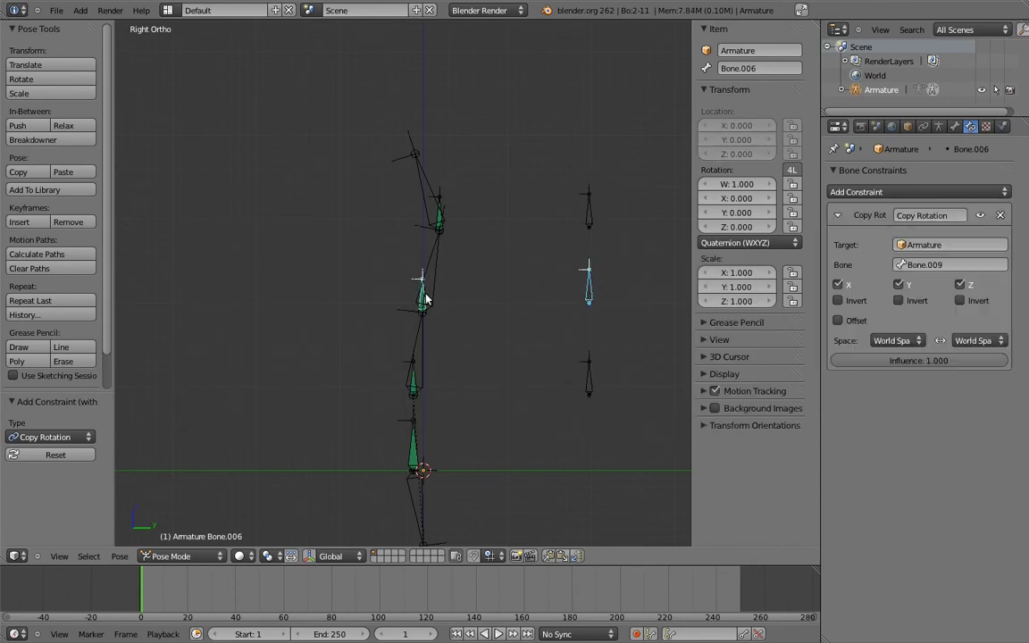
key(shift+ctrl+c)
click(425, 298)
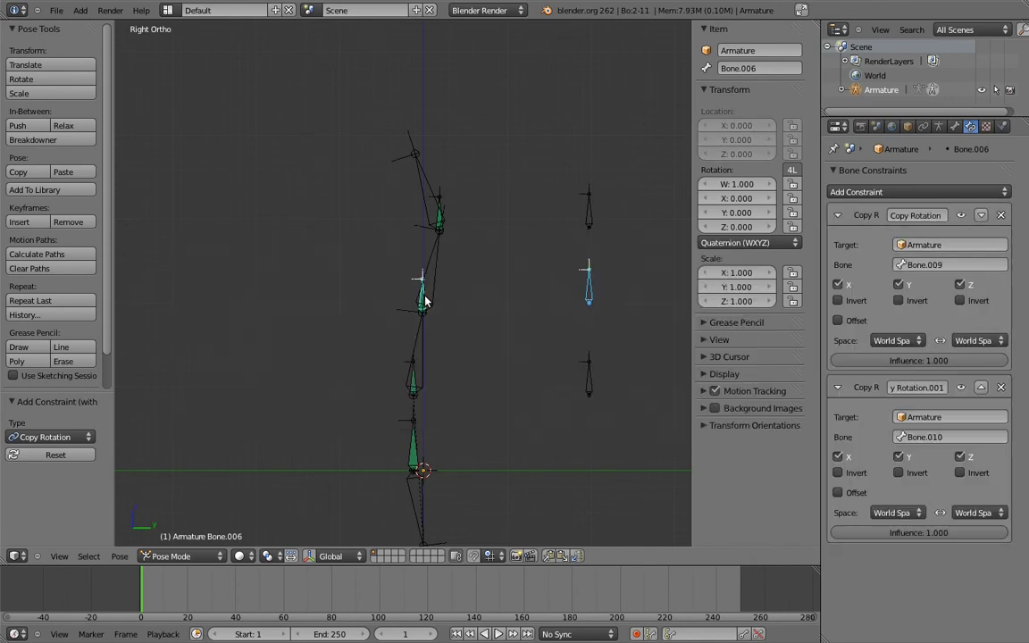
Step: Rotate the upper control bone by about -104°, the middle one by about -46°, and the upper one back by about 12°
right_click(592, 213)
key(r)
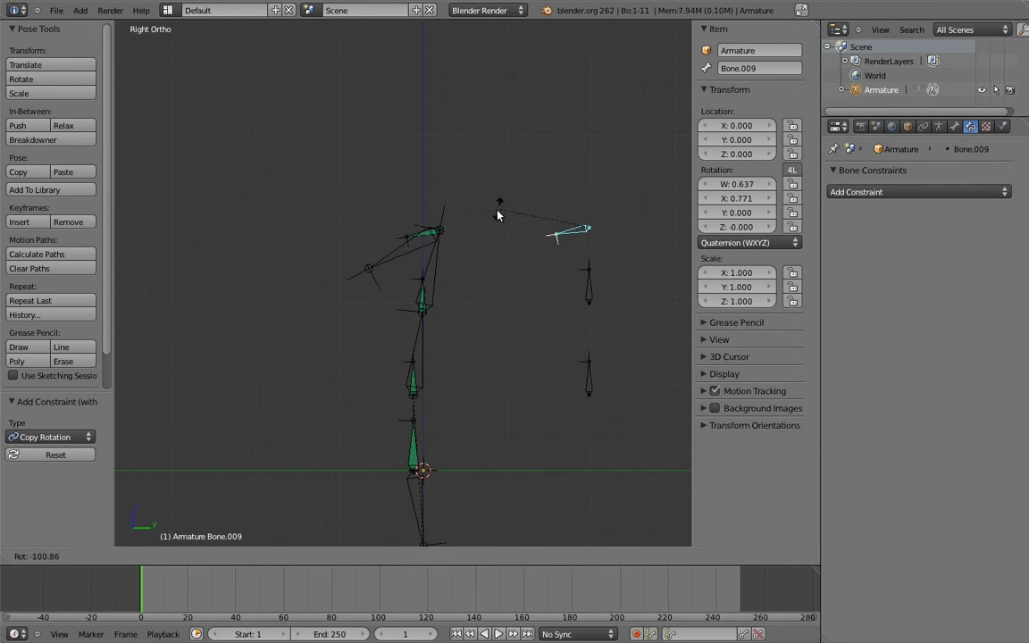
click(499, 212)
right_click(585, 282)
key(r)
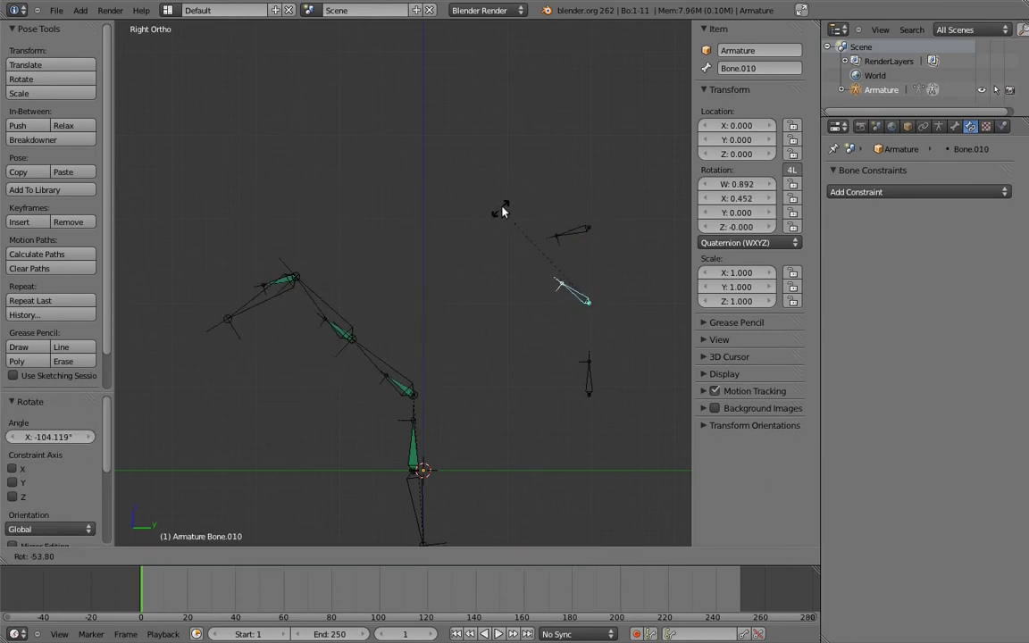
click(511, 201)
right_click(562, 234)
key(r)
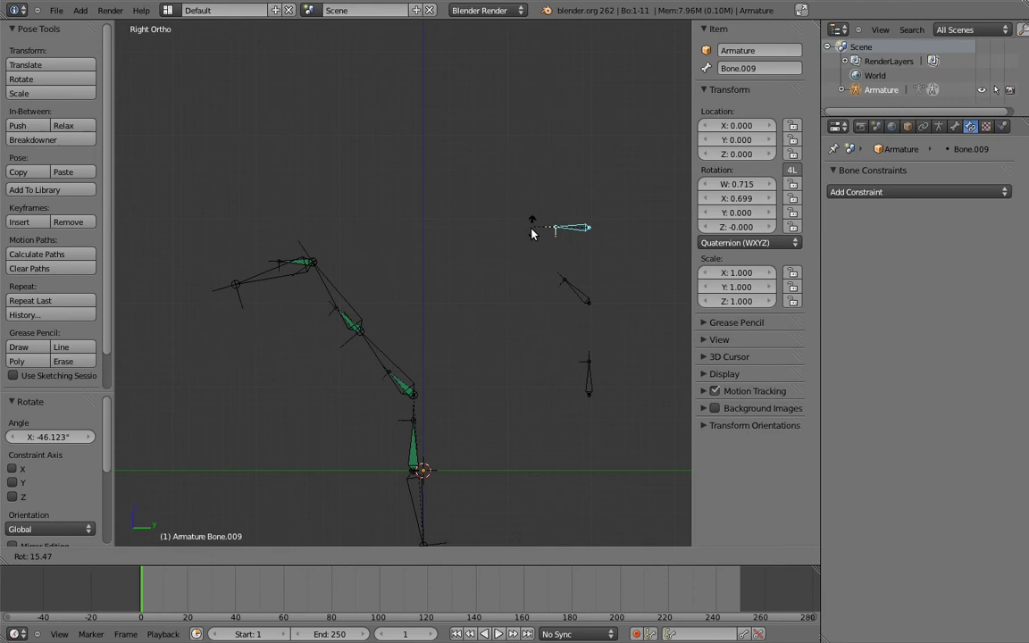
click(530, 237)
Step: Delete the lower middle short bone's constraint targeting the lower control bone, and reduce the second Copy Rotation influence on the upper middle one
right_click(401, 383)
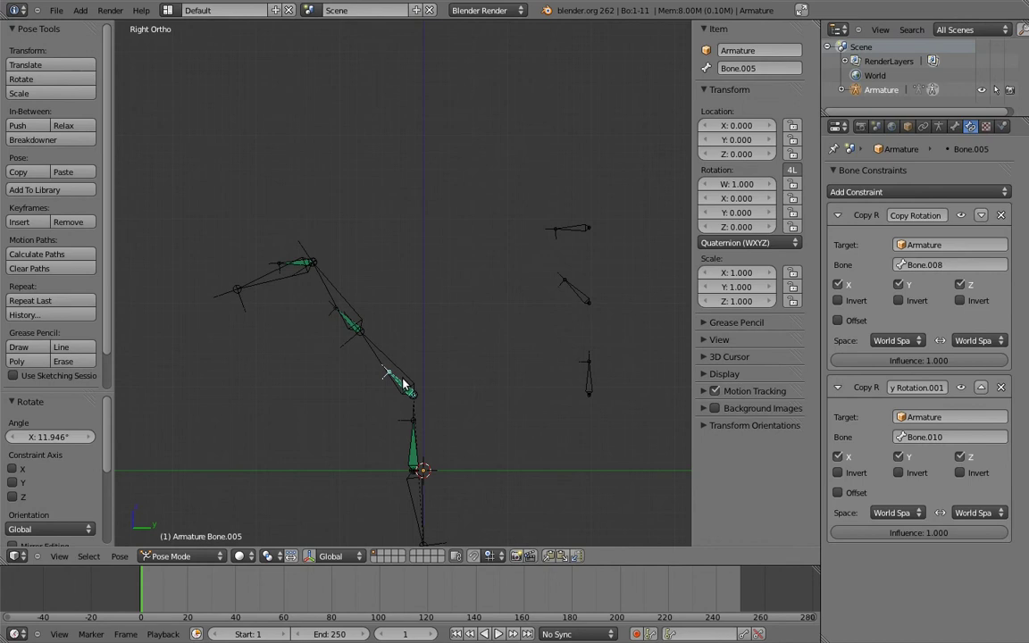
click(1001, 215)
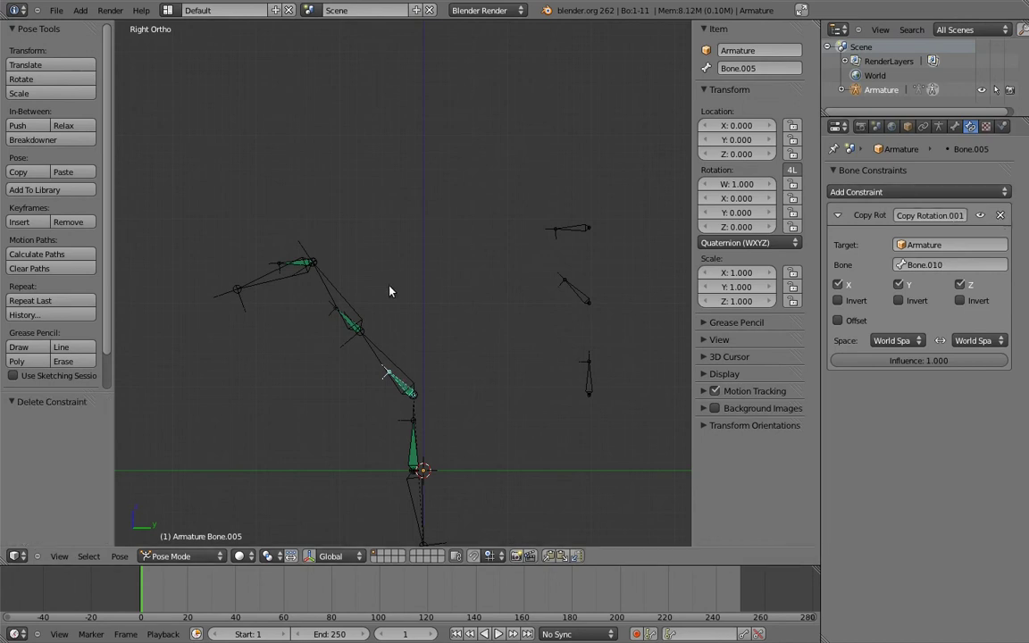
right_click(344, 308)
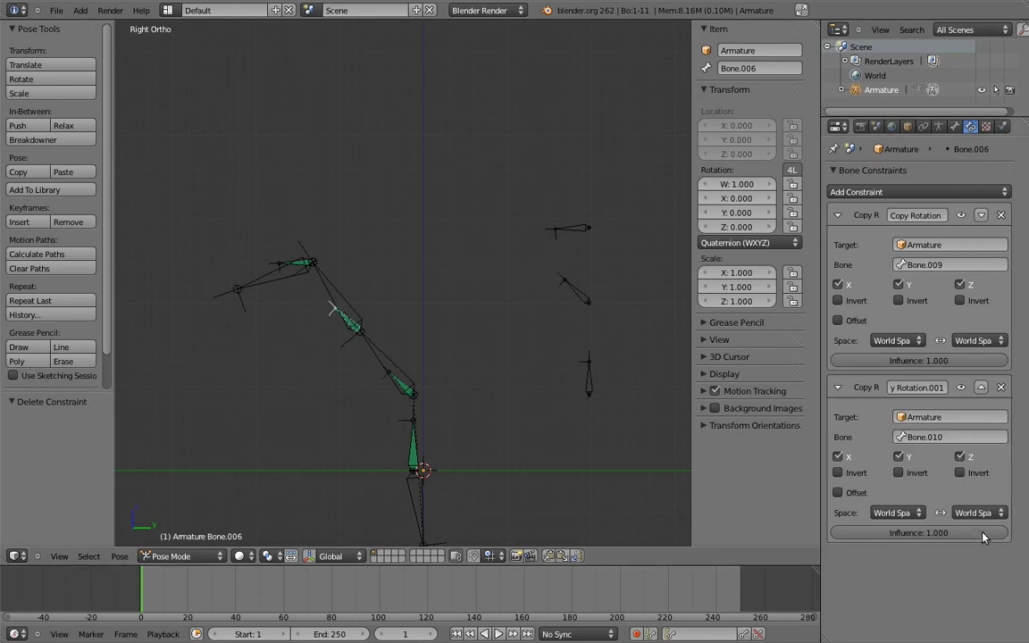
drag(983, 534, 832, 547)
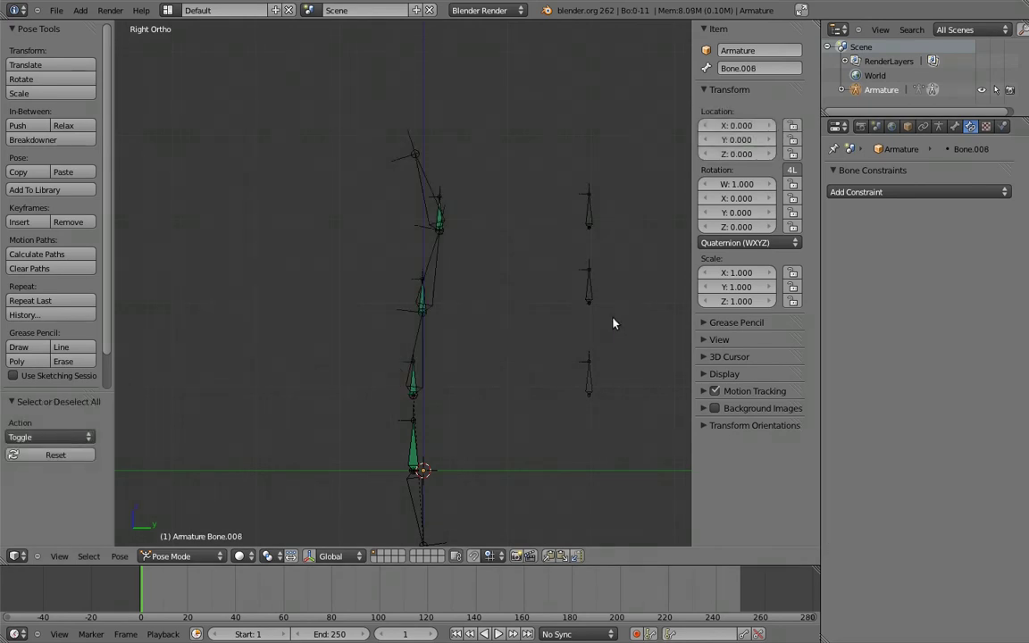
right_click(588, 277)
key(r)
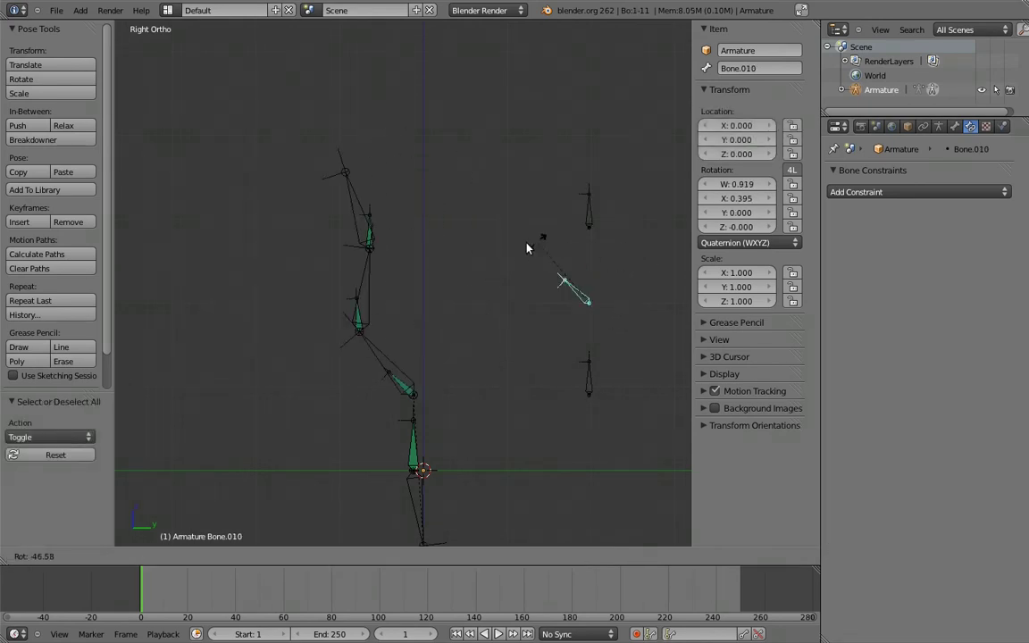
key(Escape)
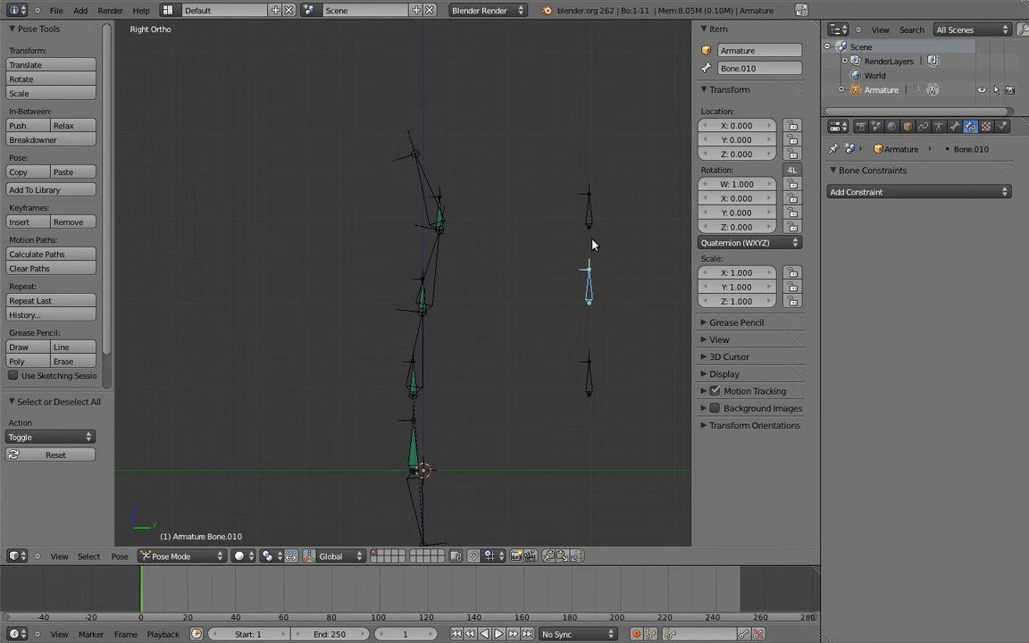
Step: In edit mode, duplicate the middle control bone -0.2 units along Y and scale the copy to half size
key(Tab)
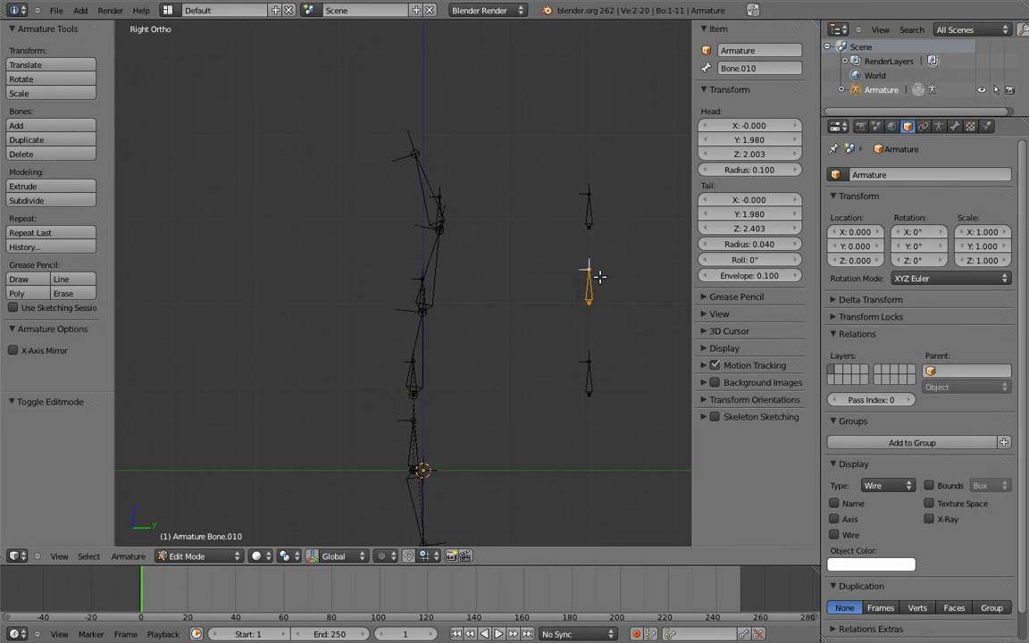
shift+middle_drag(590, 276, 531, 285)
scroll(563, 293, up, 4)
shift+middle_drag(595, 301, 495, 302)
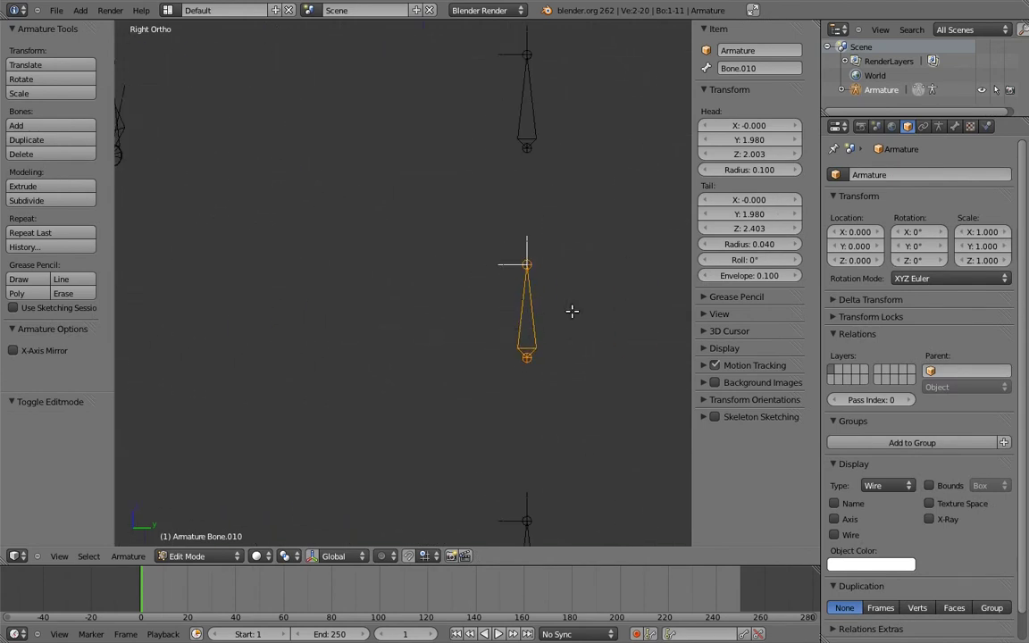
key(shift+d)
key(y)
click(495, 284)
key(s)
click(484, 257)
Step: Move the small copy -0.2 units along Z and 0.2 along Y so its base meets the middle control bone's base
key(g)
key(z)
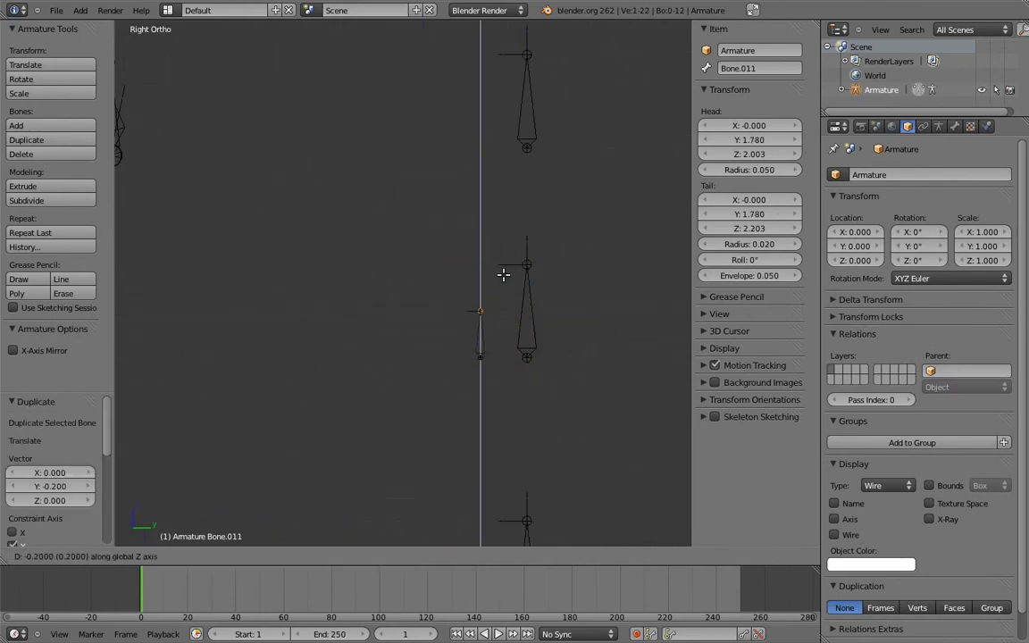
click(502, 282)
key(g)
key(y)
click(562, 328)
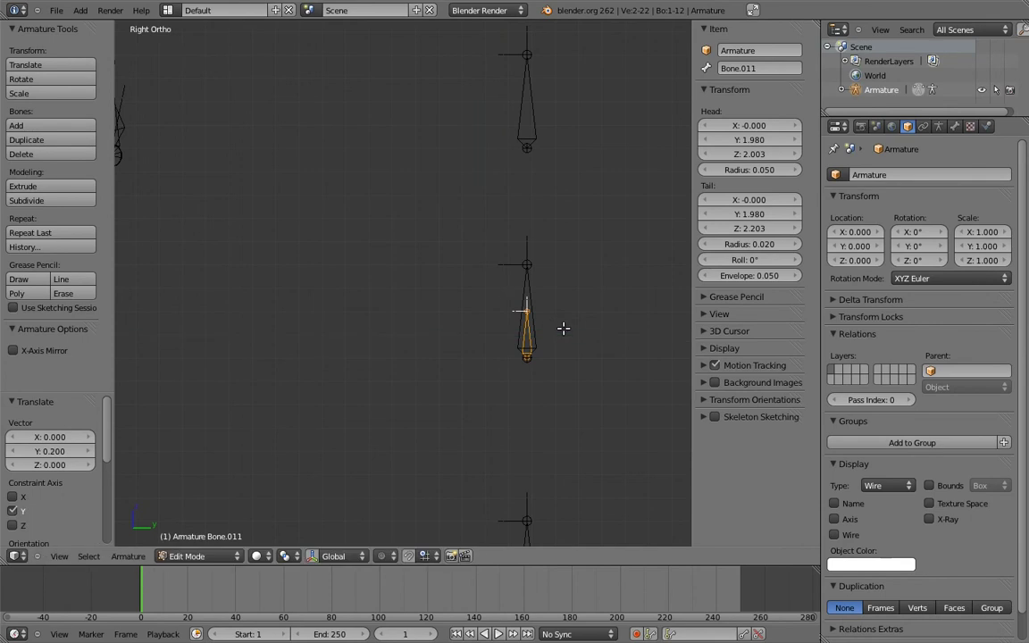
Step: Parent the middle control bone to the small copy with Keep Offset
right_click(528, 287)
shift+right_click(531, 339)
key(ctrl+p)
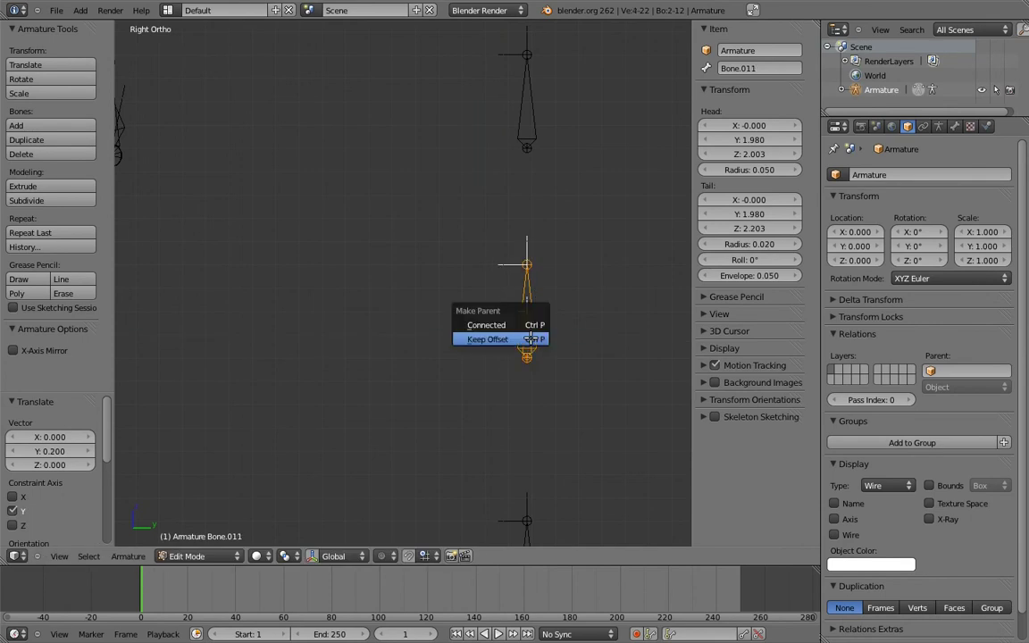
click(530, 339)
shift+middle_drag(561, 293, 536, 337)
scroll(535, 337, down, 2)
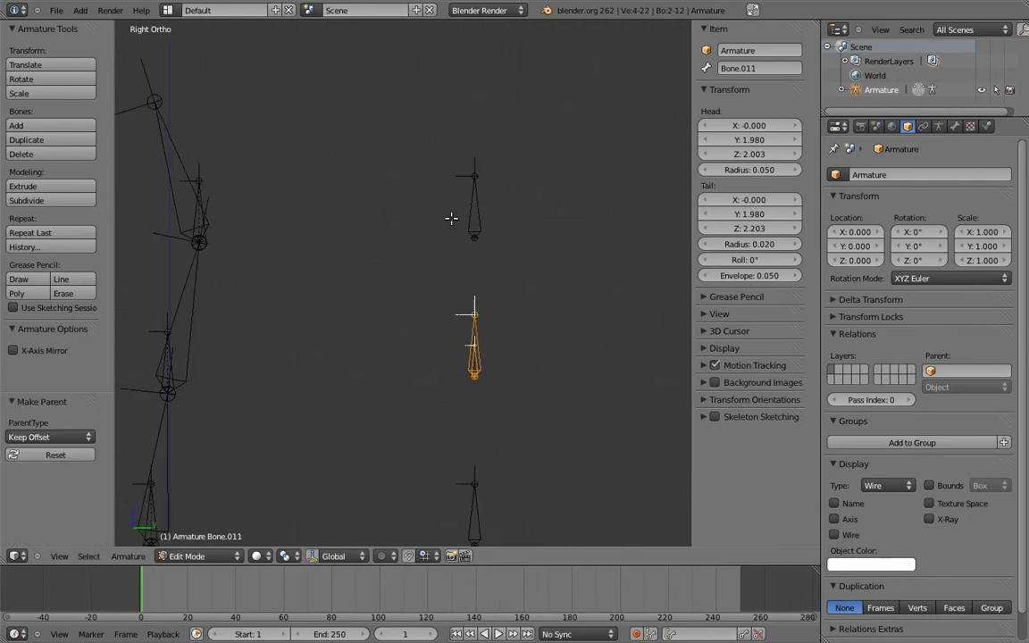
Step: In pose mode, add a Copy Rotation constraint to the small bone, targeting the lower control bone
key(ctrl+Tab)
right_click(474, 217)
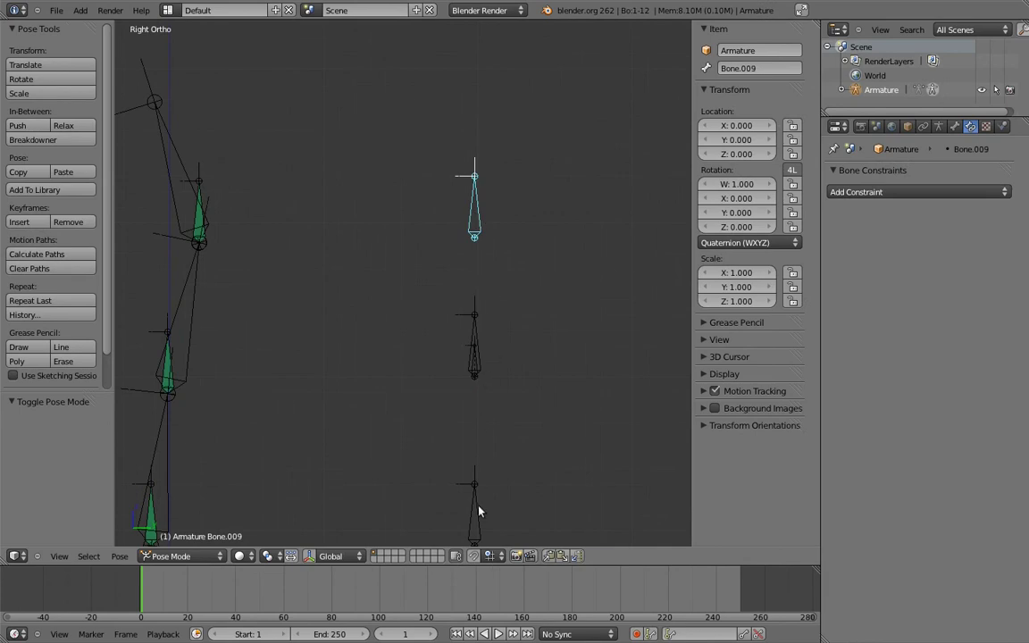
right_click(476, 449)
shift+right_click(476, 363)
key(shift+ctrl+c)
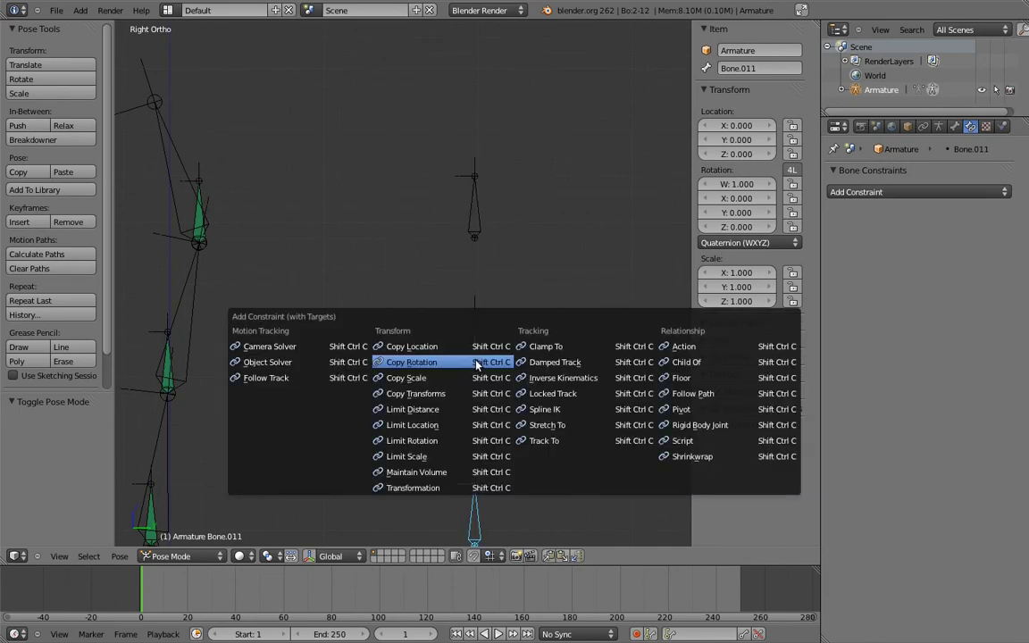
click(473, 360)
Step: Add a second Copy Rotation constraint to the small bone, targeting the upper control bone
right_click(475, 223)
shift+right_click(476, 355)
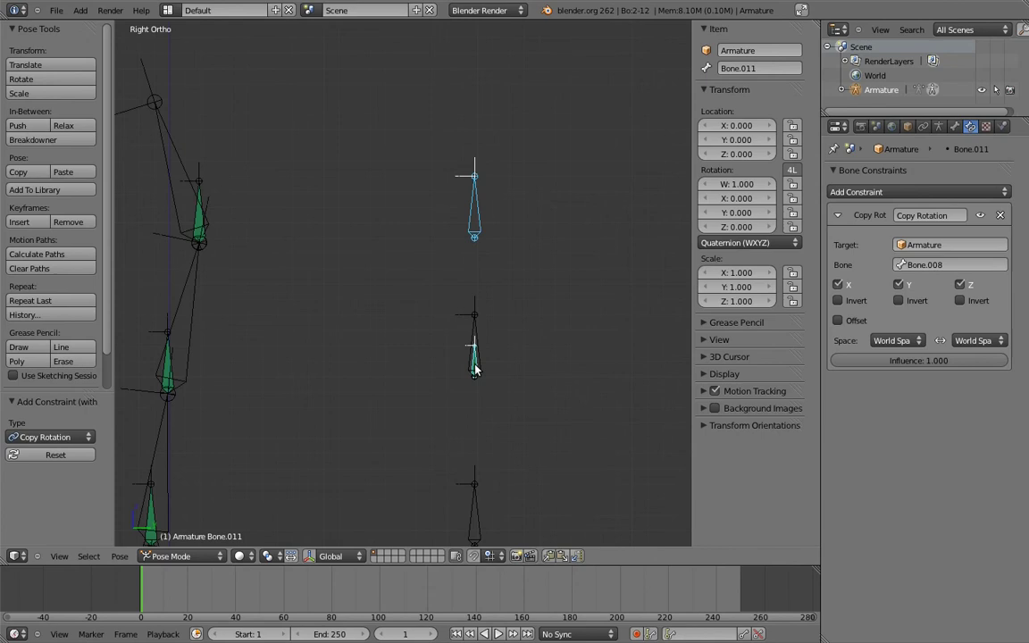
key(shift+ctrl+c)
click(474, 363)
scroll(549, 295, down, 4)
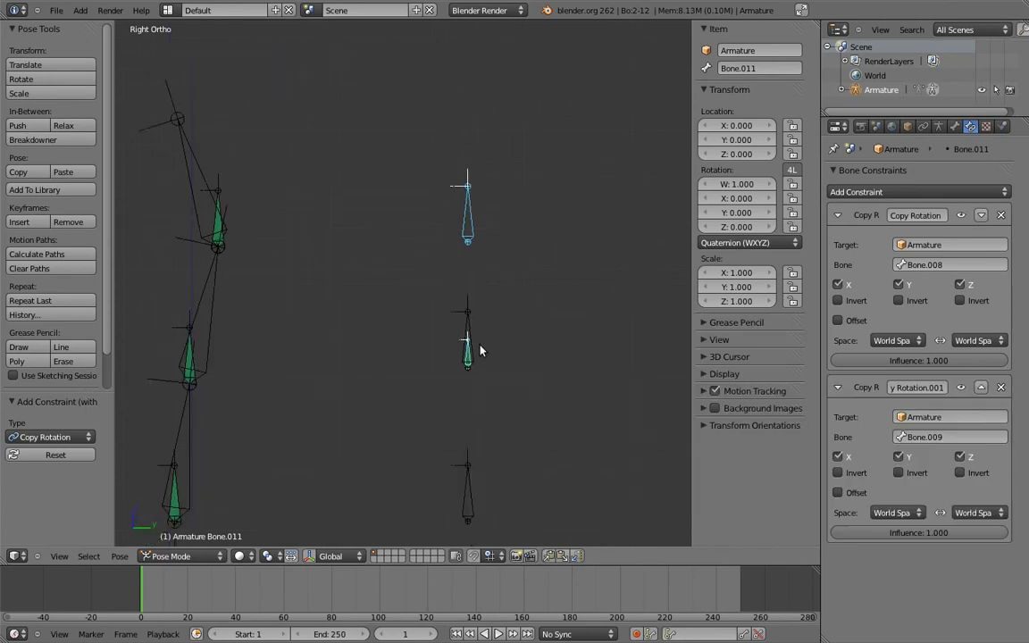
Step: Rotate the upper control bone by about -81°, and reduce the influence of the small bone's second Copy Rotation constraint
right_click(514, 246)
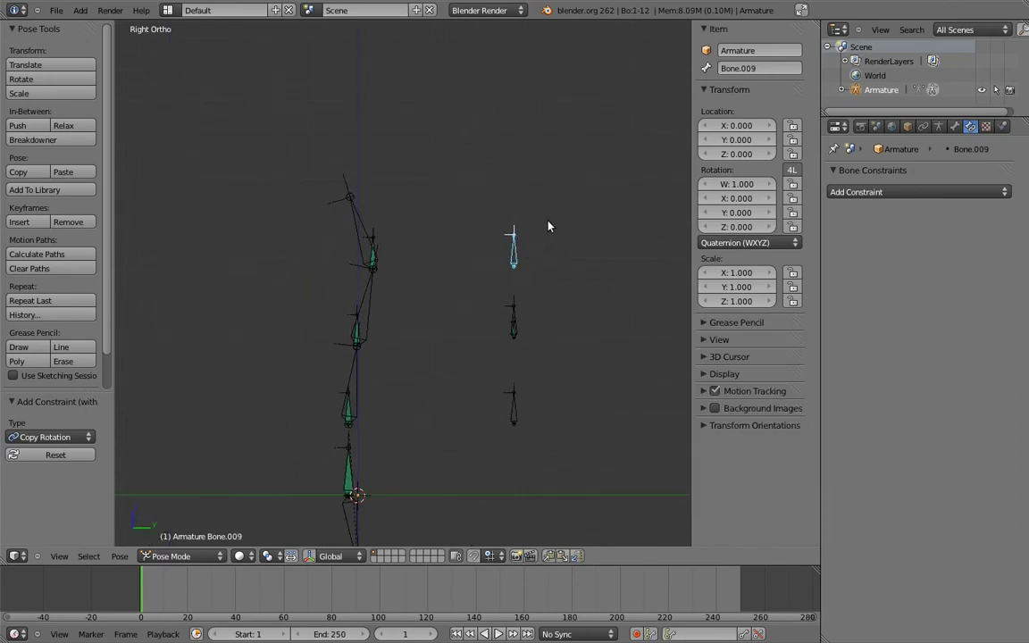
key(r)
click(460, 246)
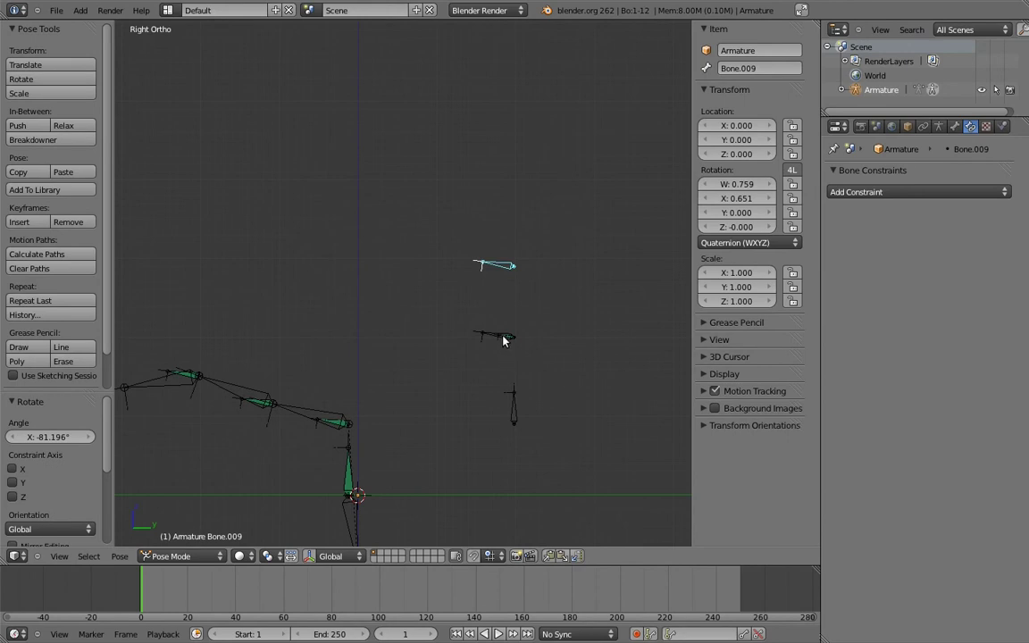
right_click(503, 339)
click(910, 530)
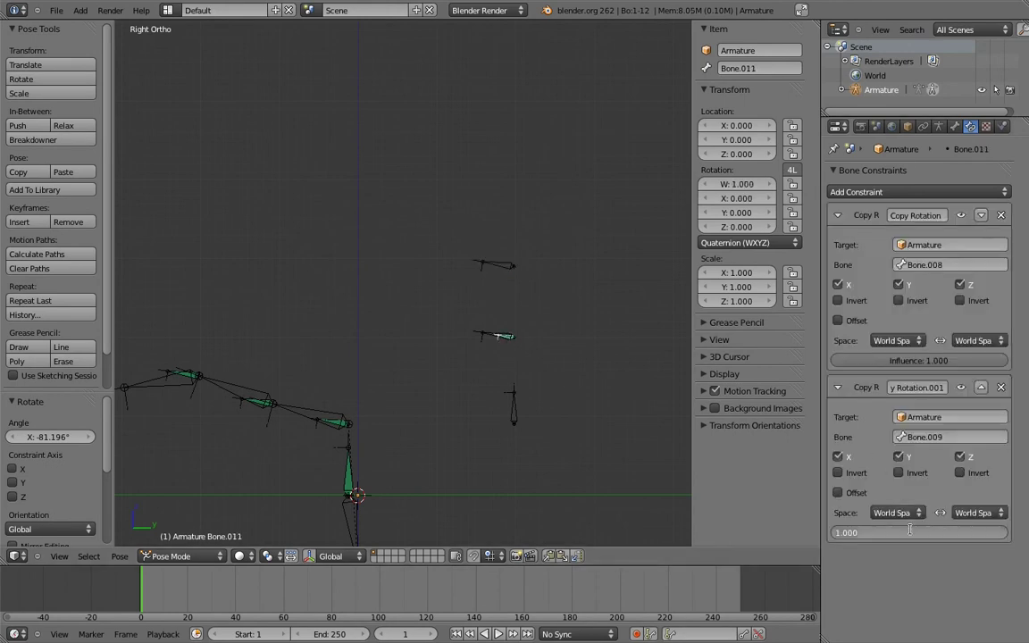
key(Return)
Step: Rotate the upper control bone by about 16°, the middle one by about 15°, and the upper one by about 131°
right_click(486, 266)
key(r)
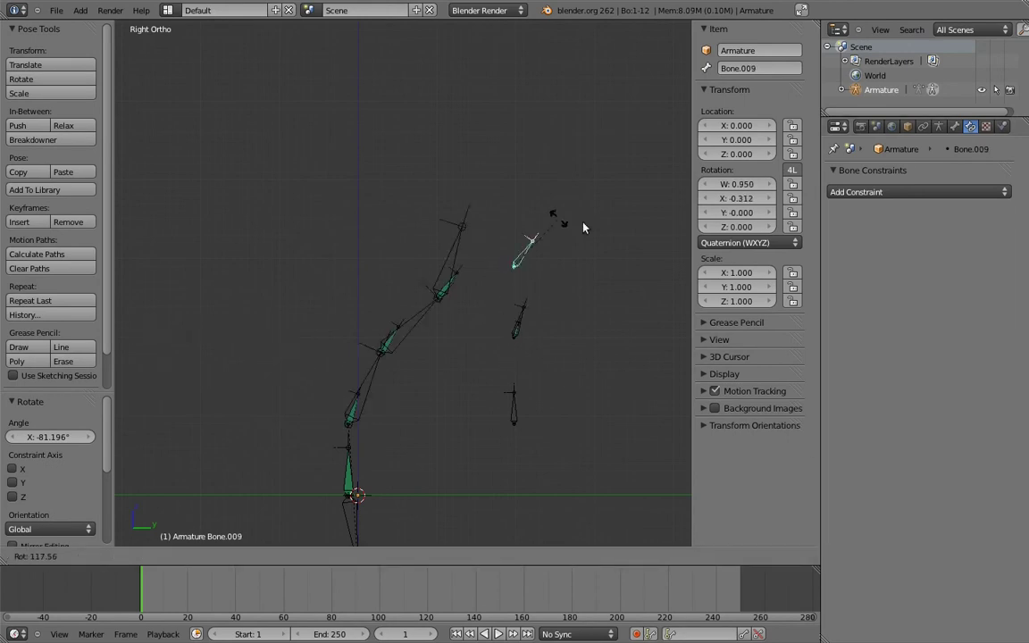
click(448, 234)
right_click(496, 313)
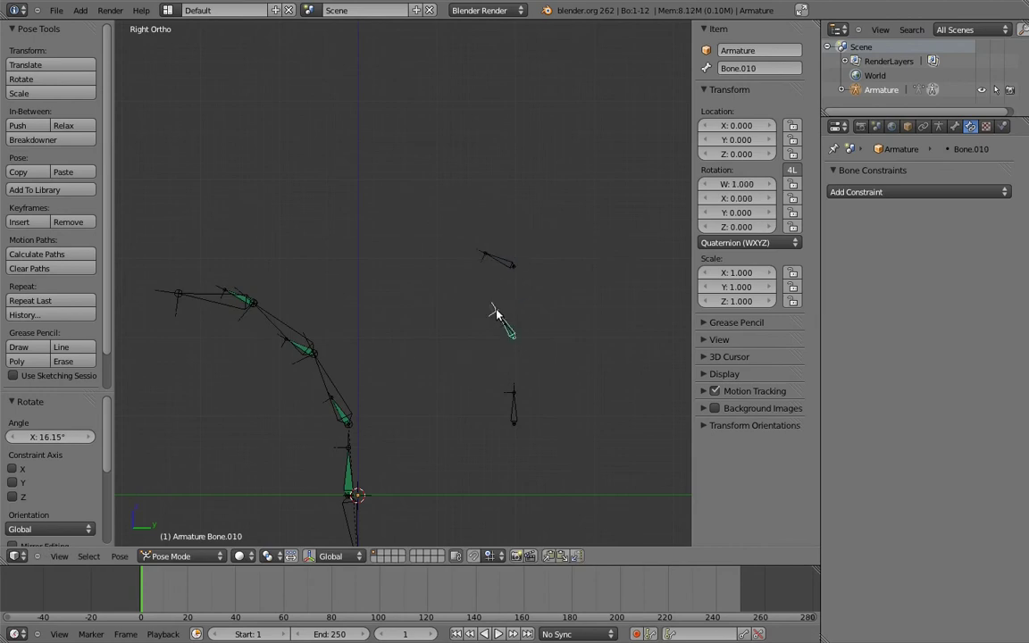
key(r)
click(483, 249)
right_click(494, 261)
key(r)
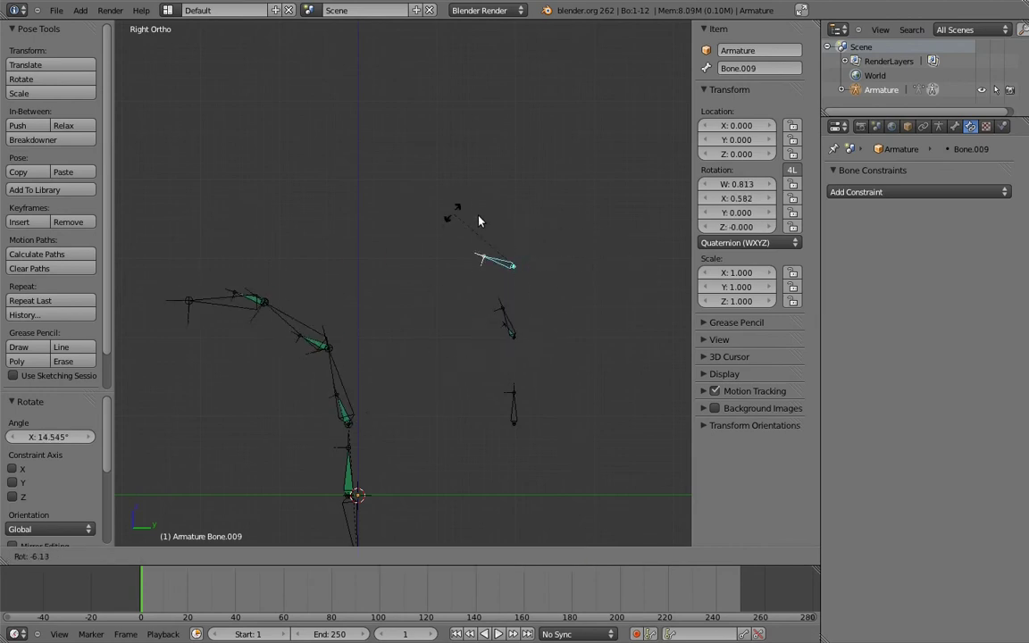
click(612, 266)
Step: Rotate the lower control bone clockwise, and clear the rotation of all bones
right_click(510, 395)
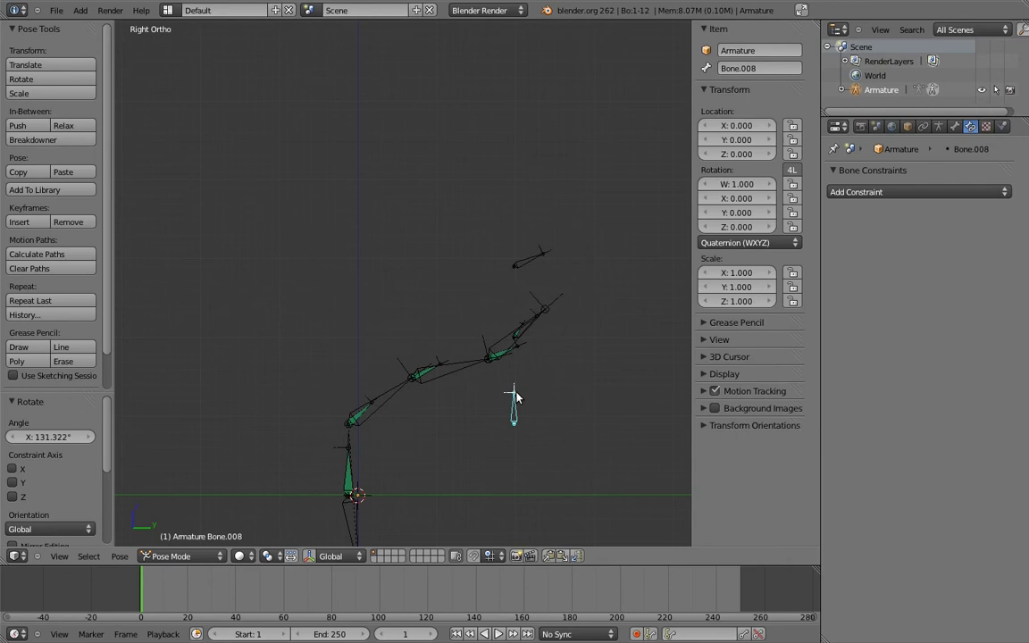
key(r)
click(572, 420)
key(a)
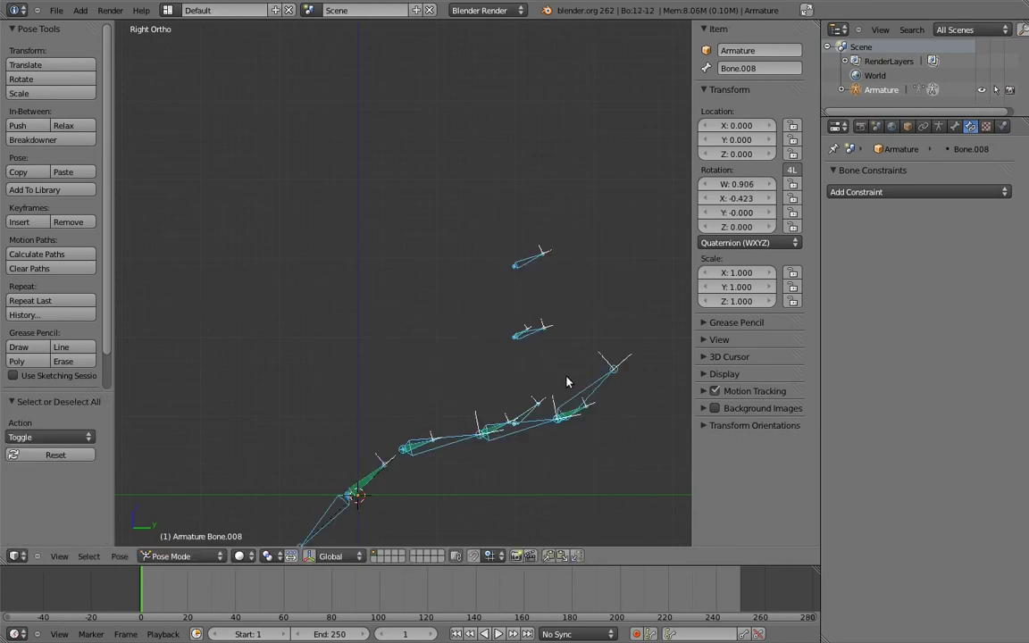
key(alt+r)
key(a)
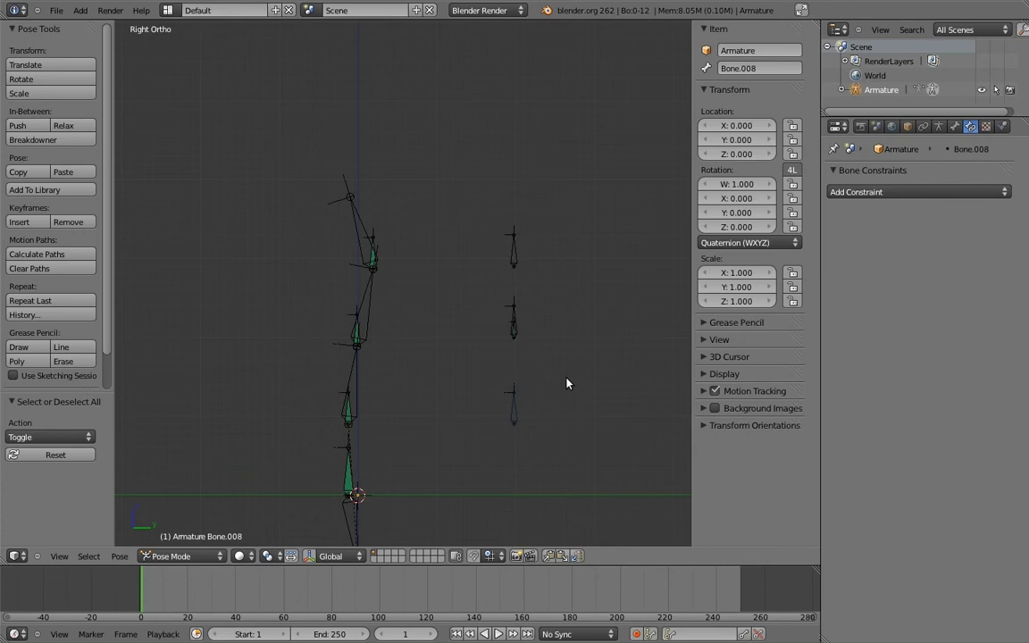
Step: In edit mode, move the lowest short bone and the hip bone 0.9 units up along Z
key(Home)
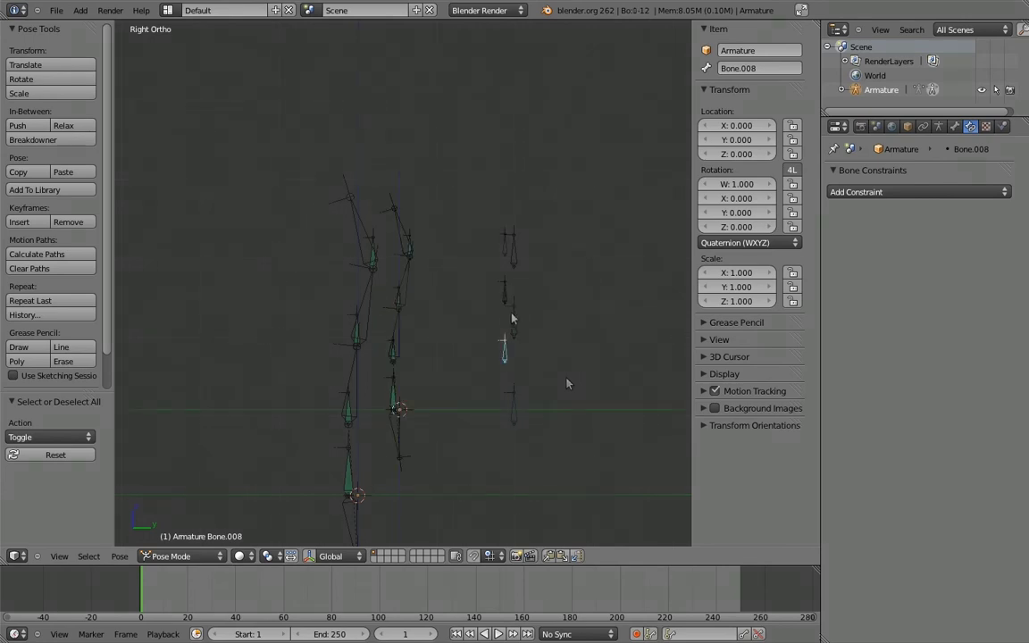
key(Tab)
right_click(399, 438)
key(e)
scroll(466, 334, up, 3)
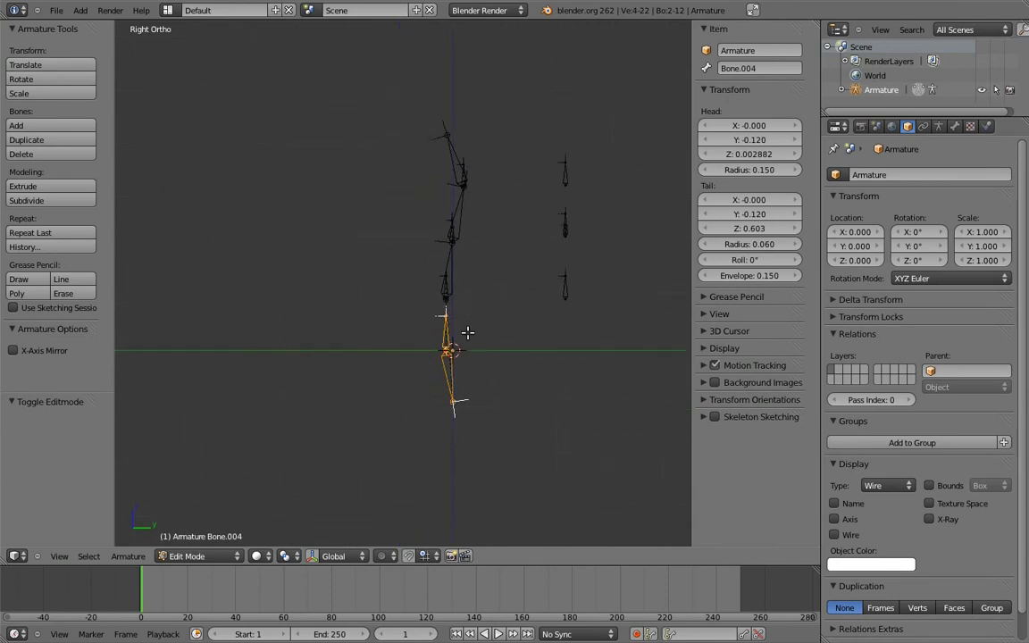
click(487, 349)
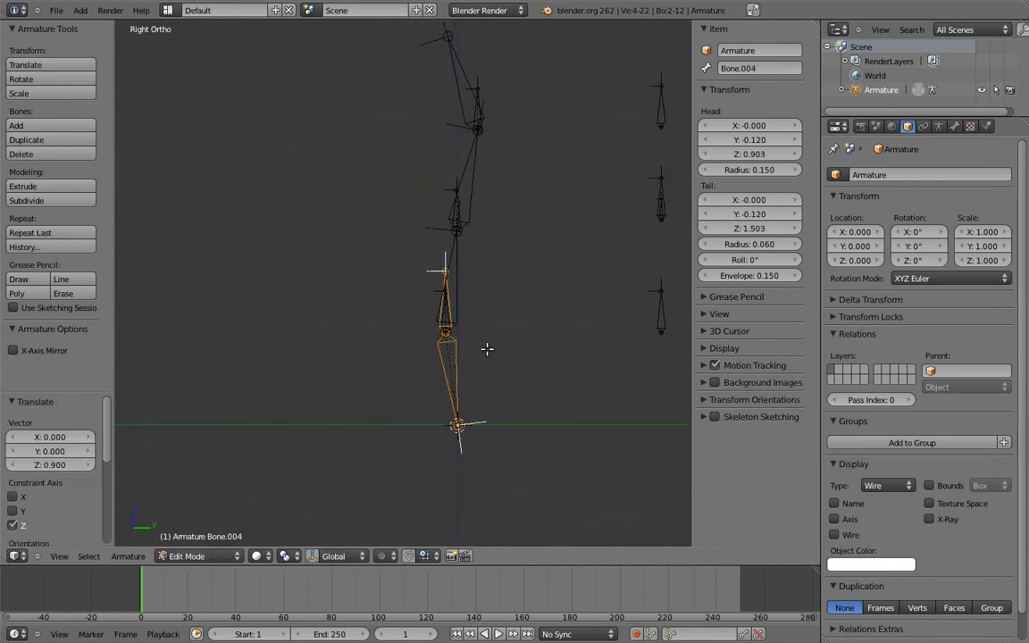
Step: In pose mode, rotate the upper control bone by about -96° and the lower control bone clockwise
key(Home)
key(ctrl+Tab)
right_click(498, 255)
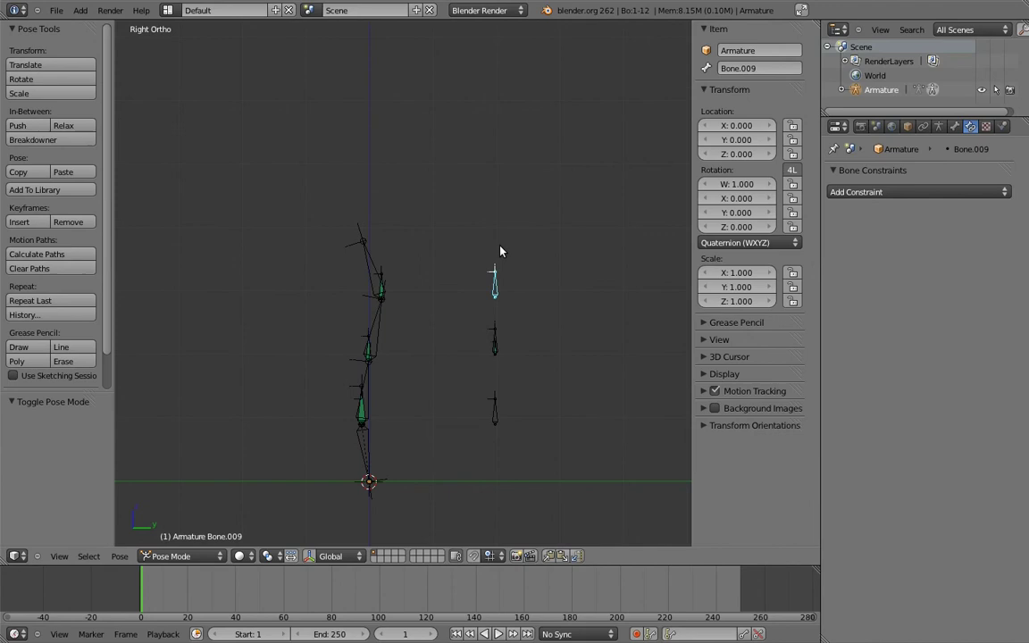
key(r)
click(420, 293)
right_click(498, 402)
key(r)
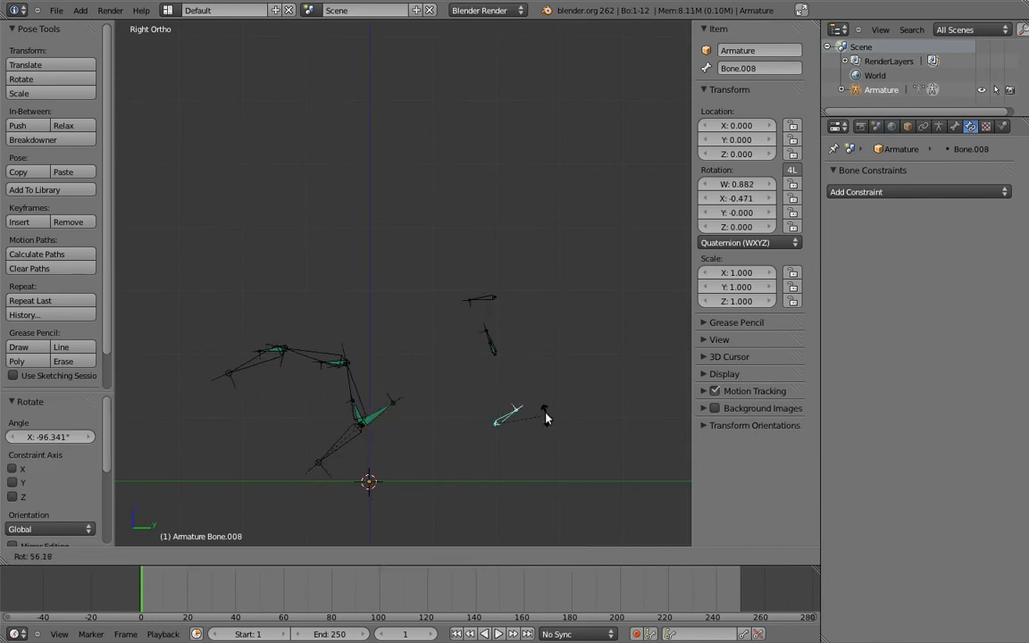
click(540, 413)
Step: Rotate the lower control bone by about -97°, and swing the upper control bone back clockwise
key(r)
click(439, 361)
key(r)
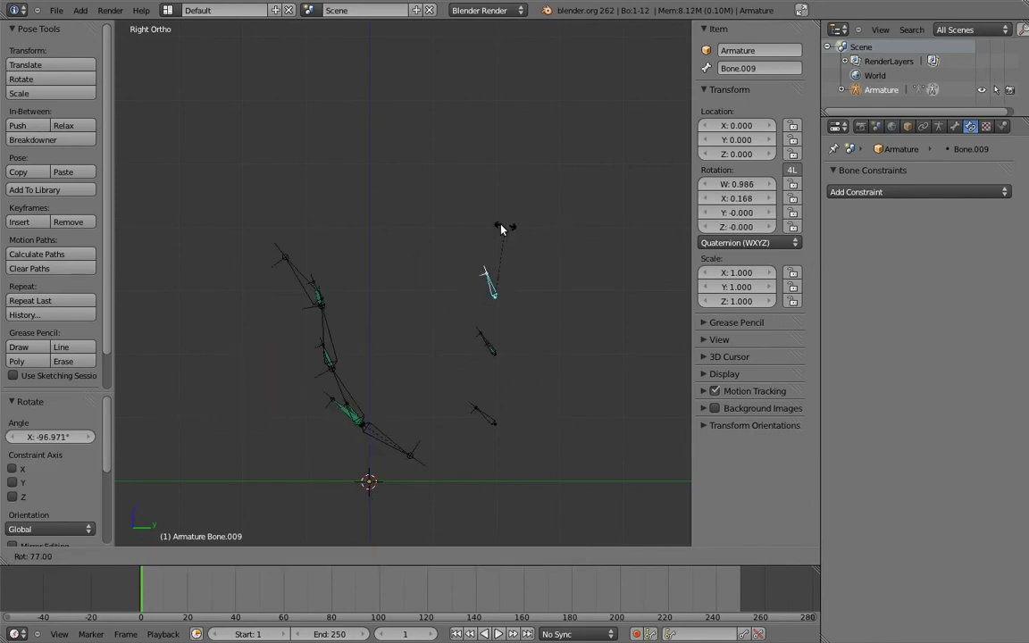
click(527, 327)
key(r)
click(535, 367)
right_click(506, 329)
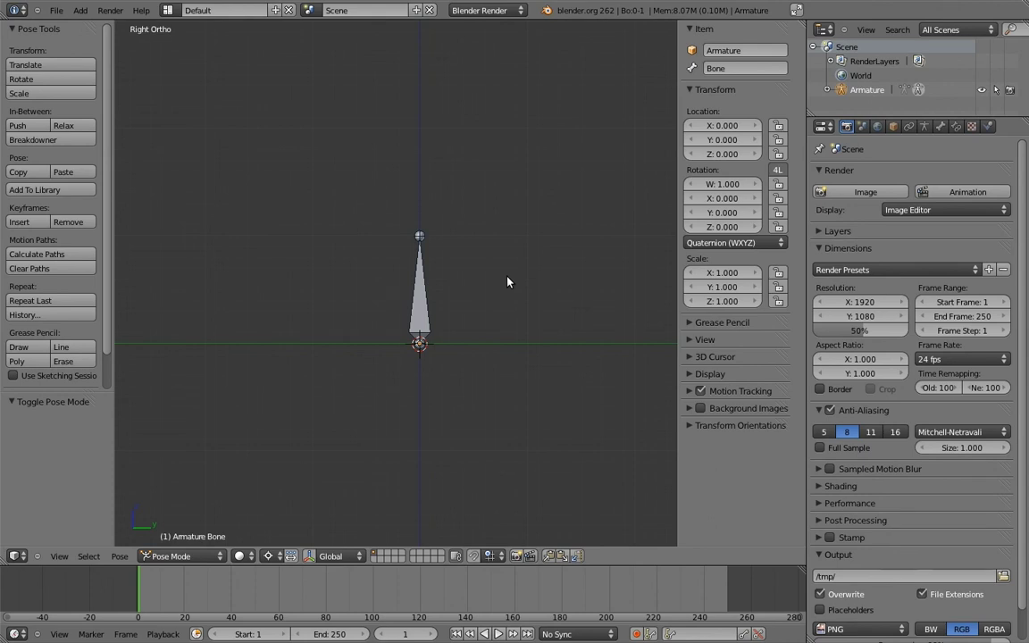
Step: Place the 3D cursor at the single bone's tip and rotate the bone about it by about 73°
right_click(422, 252)
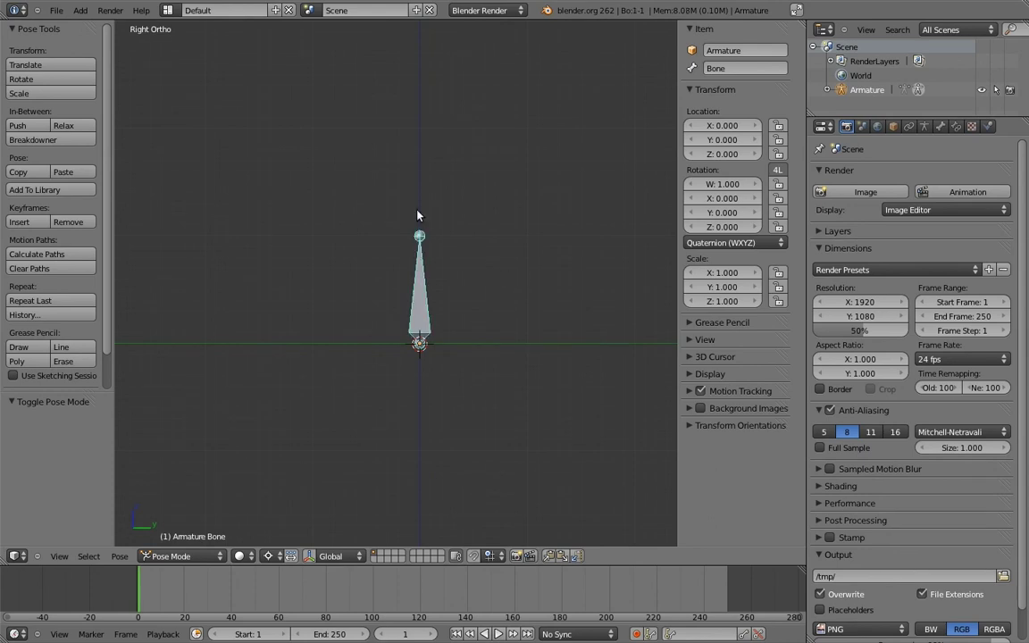
key(r)
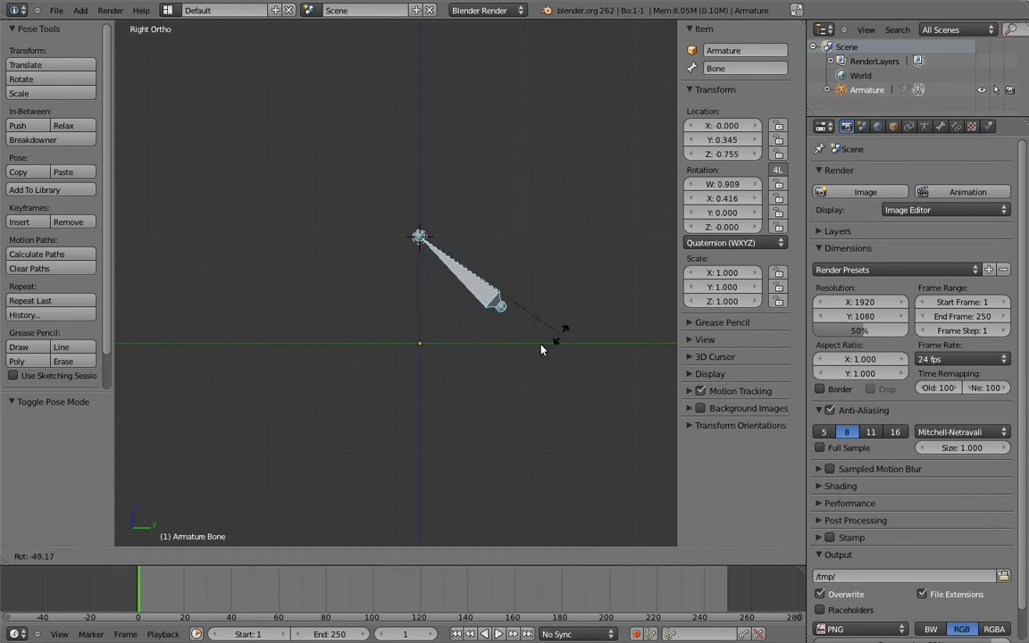
key(Escape)
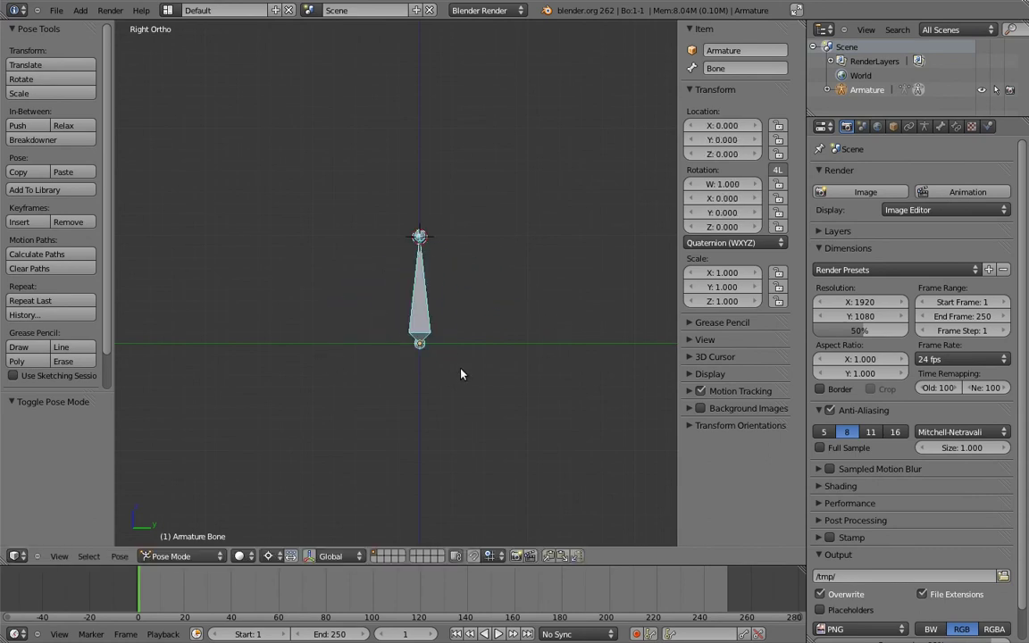
key(r)
click(315, 274)
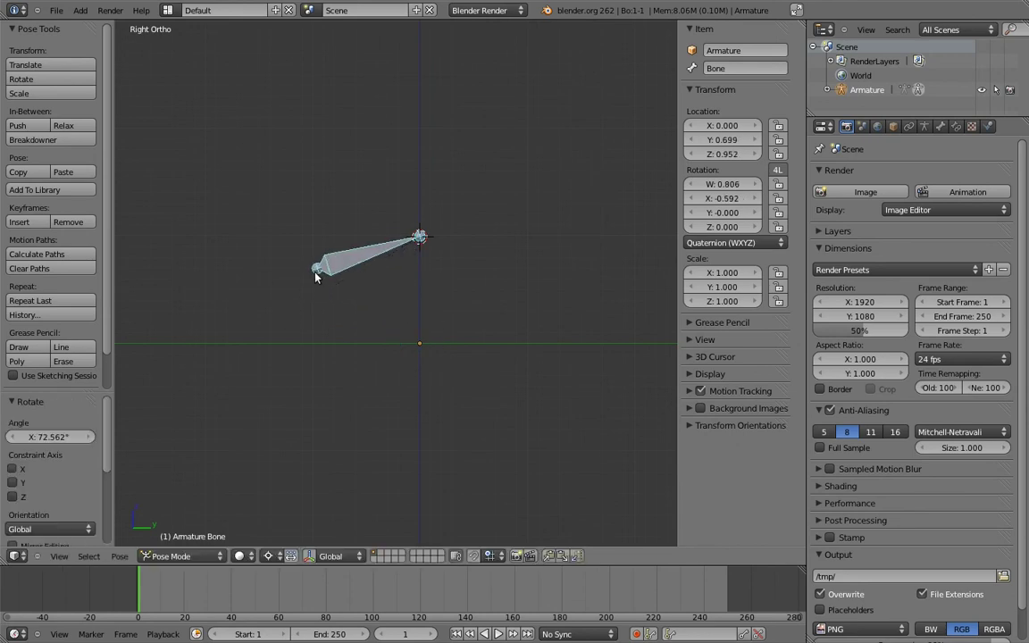
Step: Flip the bone end over end, moving the 3D cursor to its free end each time and rotating about -179°, 76°, -150° and 79°
key(r)
click(195, 273)
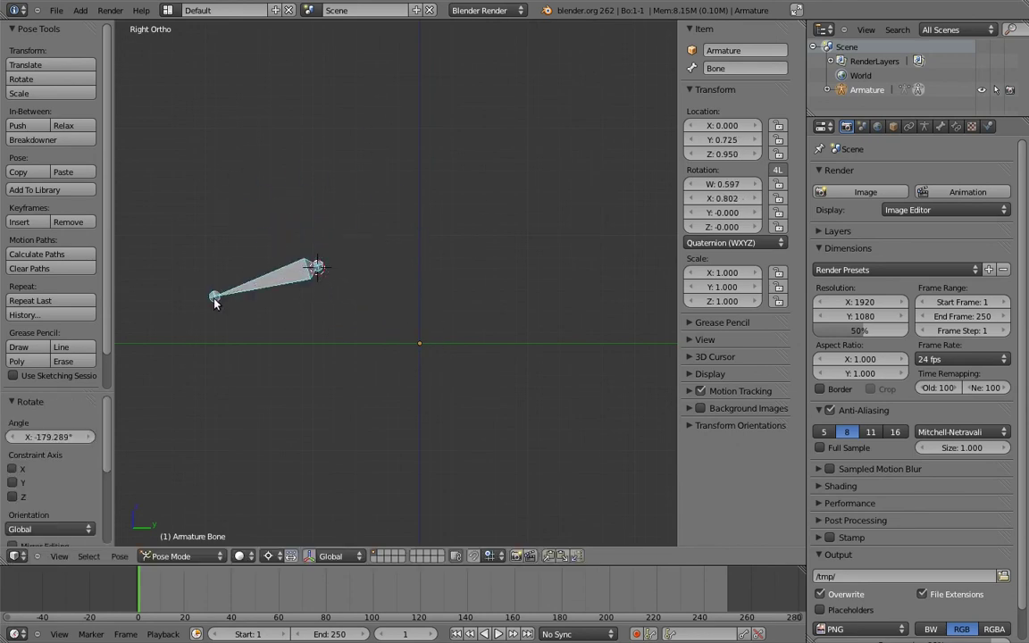
key(r)
click(268, 386)
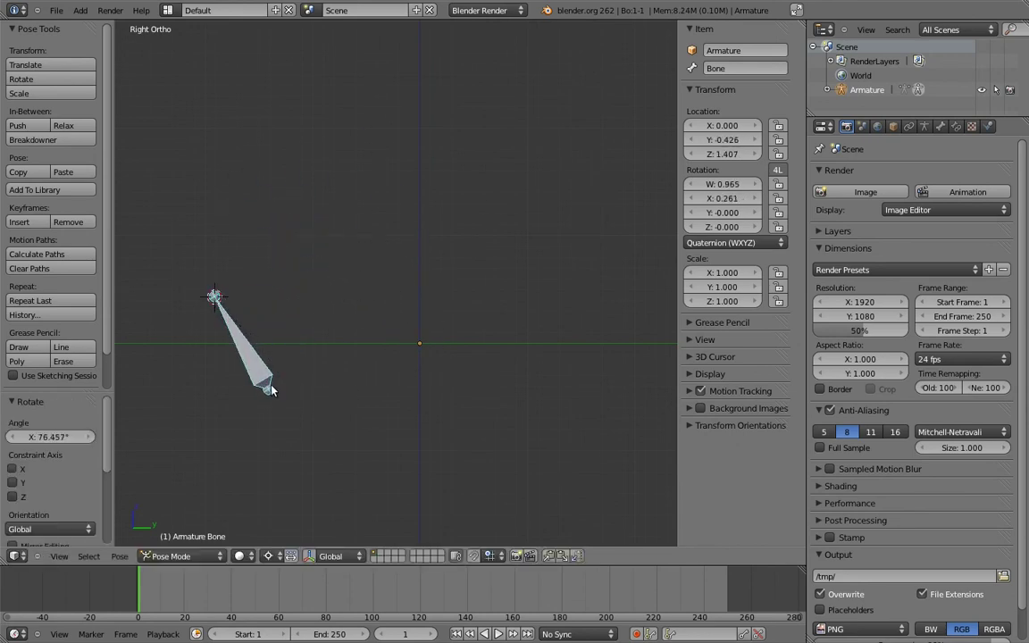
key(r)
click(243, 443)
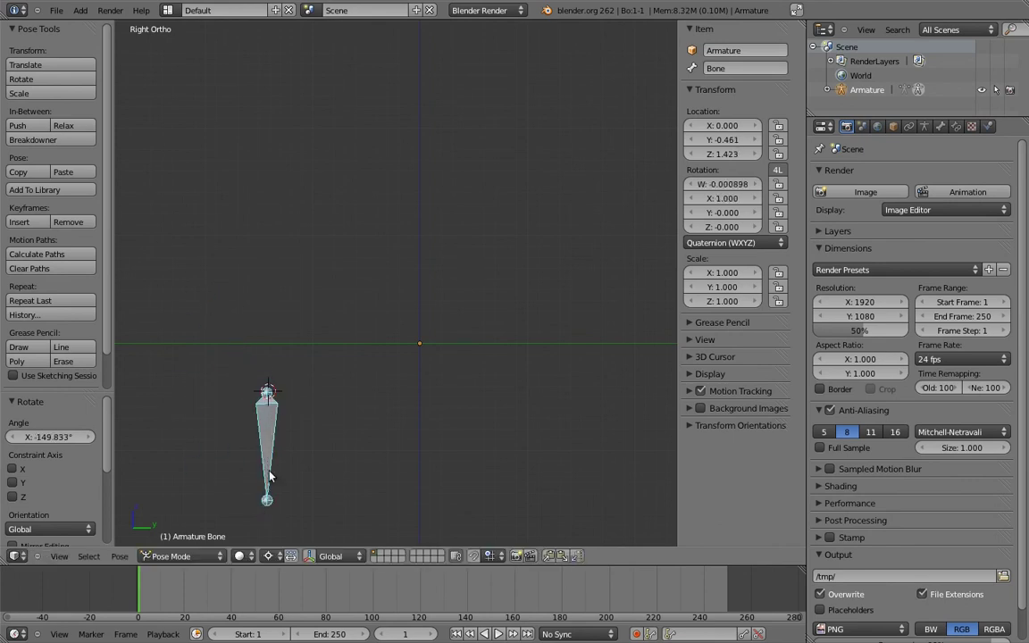
key(r)
click(446, 466)
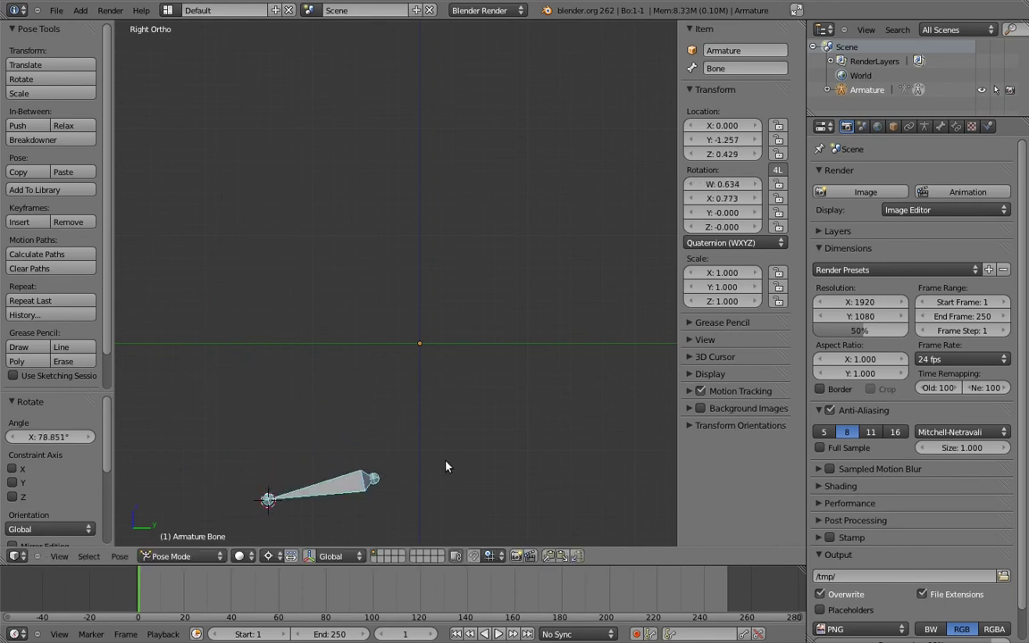